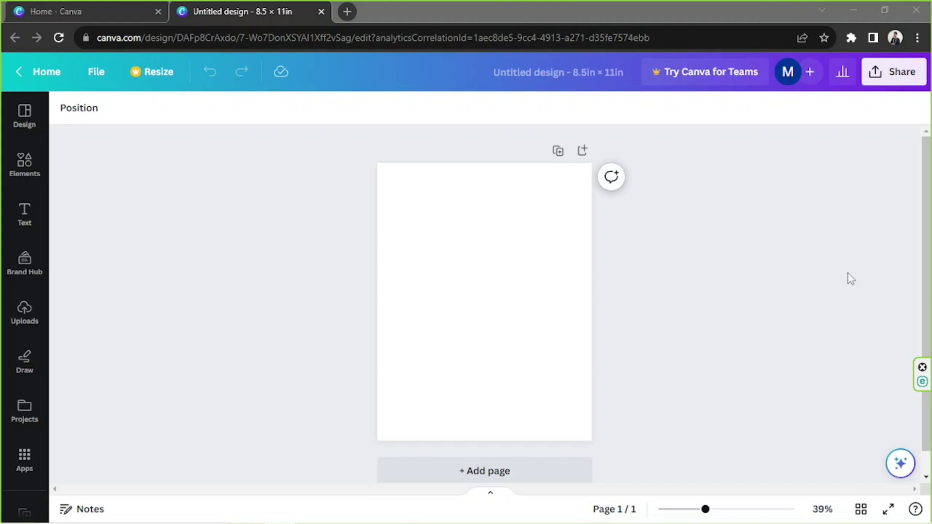
Step: Try Shift+R to toggle rulers, then turn on Show rulers and guides from File > View settings
left_click(890, 274)
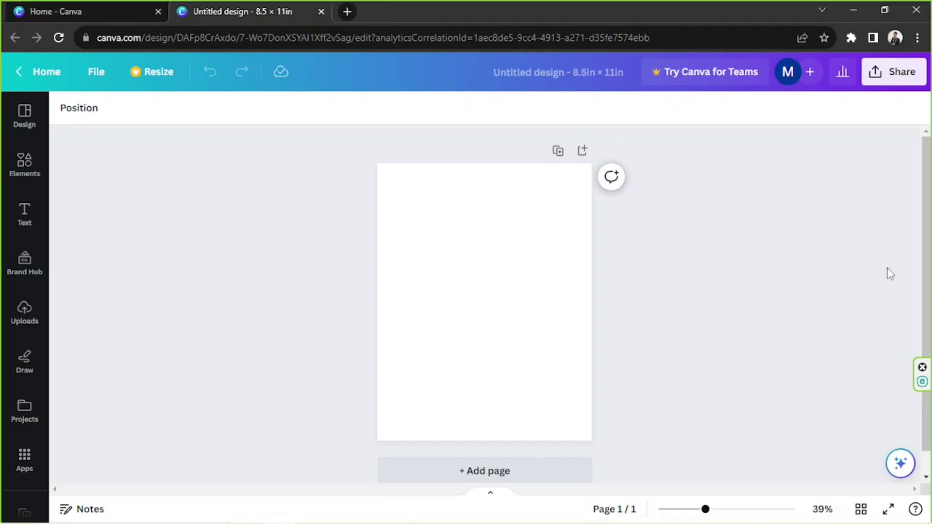
key("shift+r")
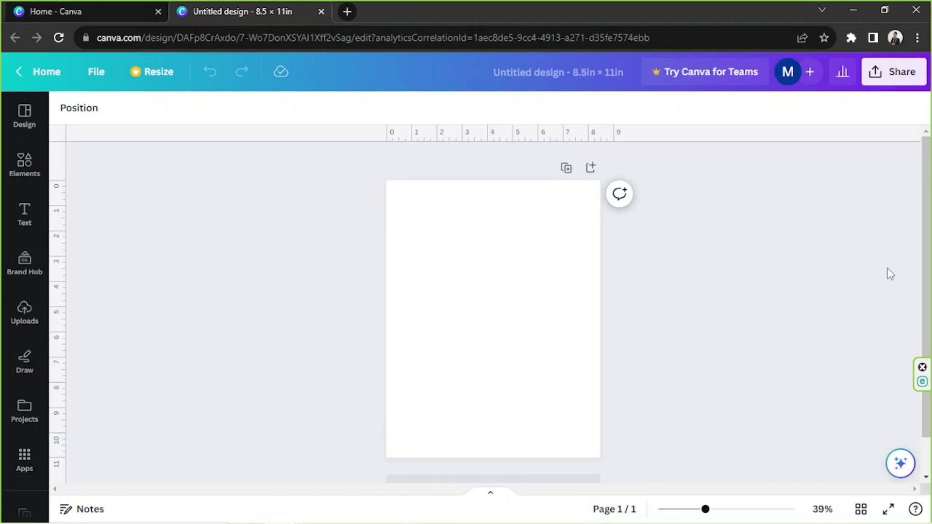
key("shift+r")
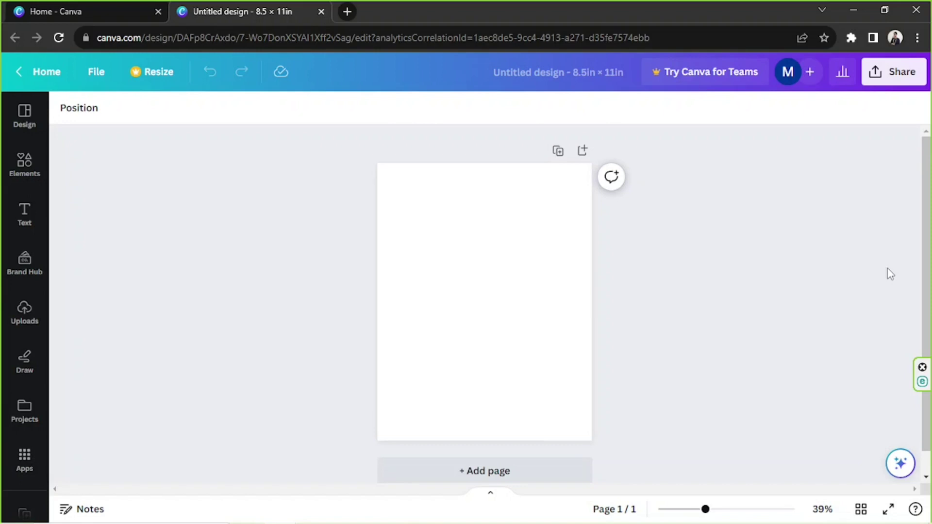
left_click(90, 76)
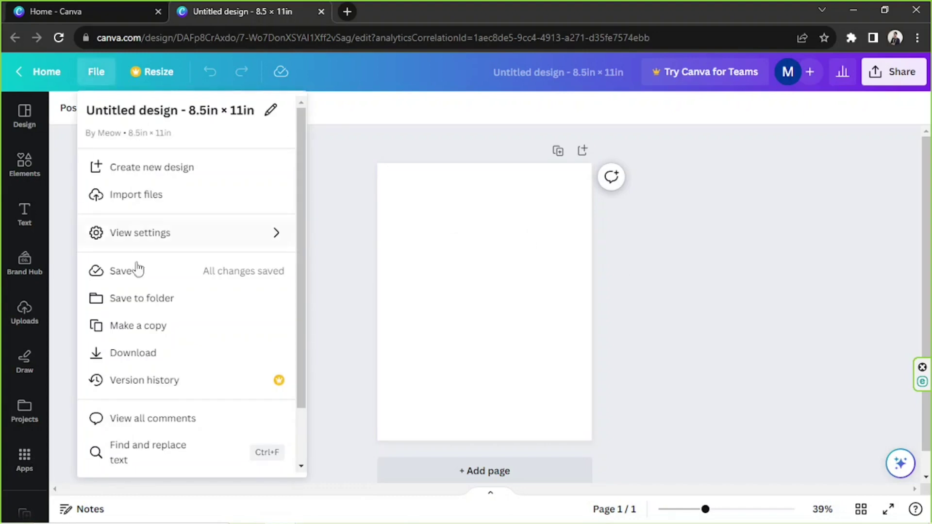
mouse_move(186, 242)
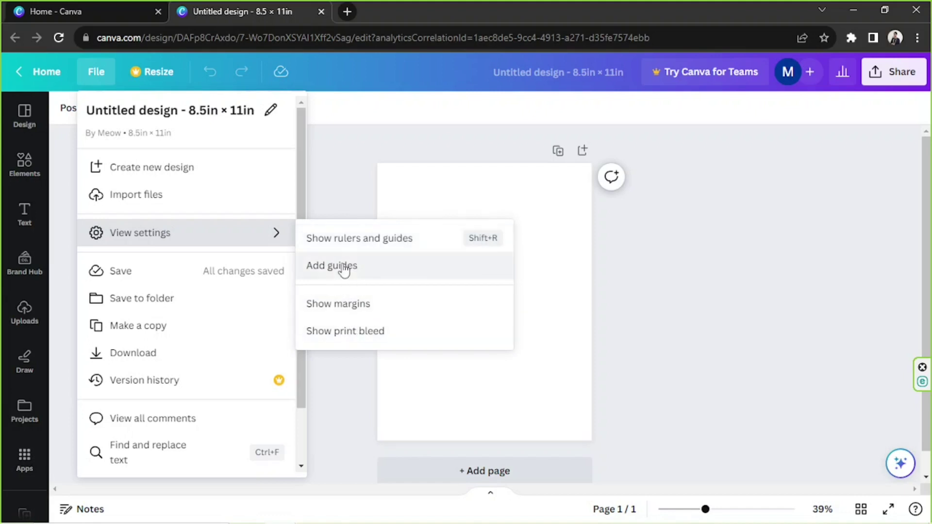
left_click(382, 247)
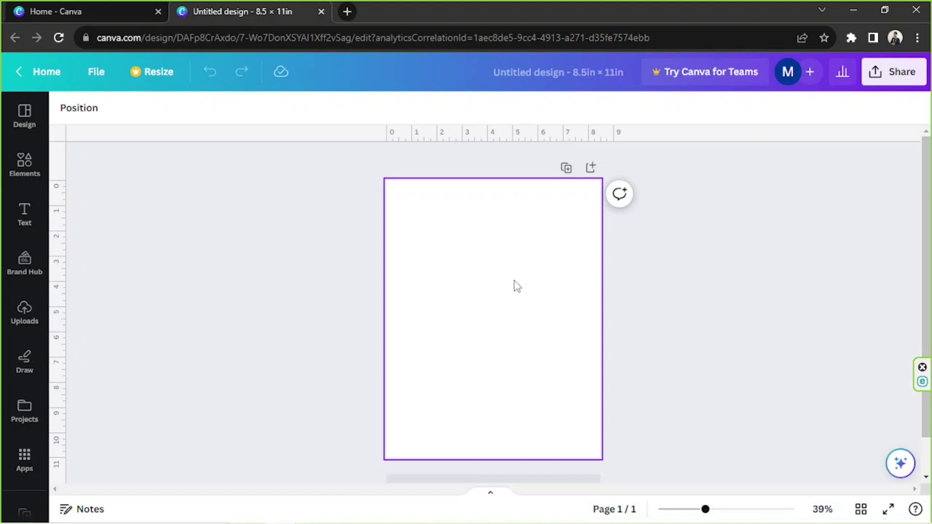
left_click(424, 222)
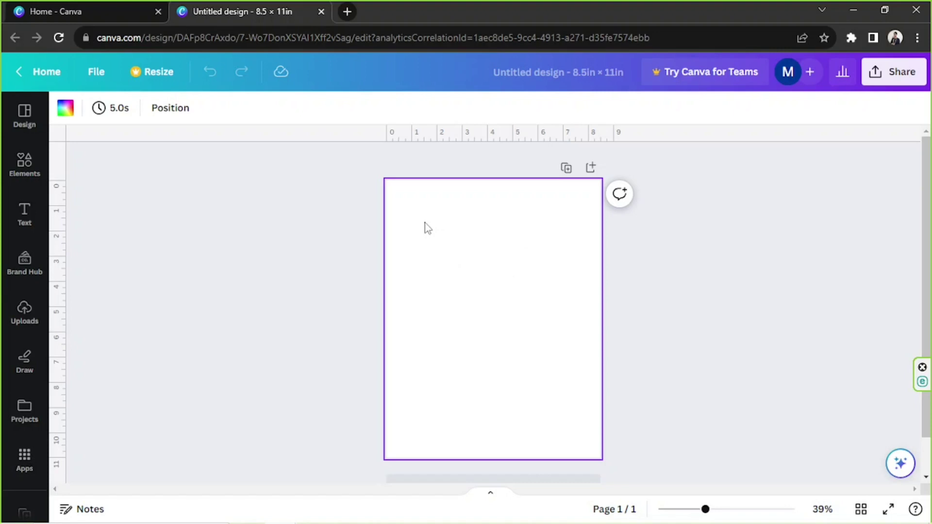
key("r")
left_click_drag(503, 328, 494, 304)
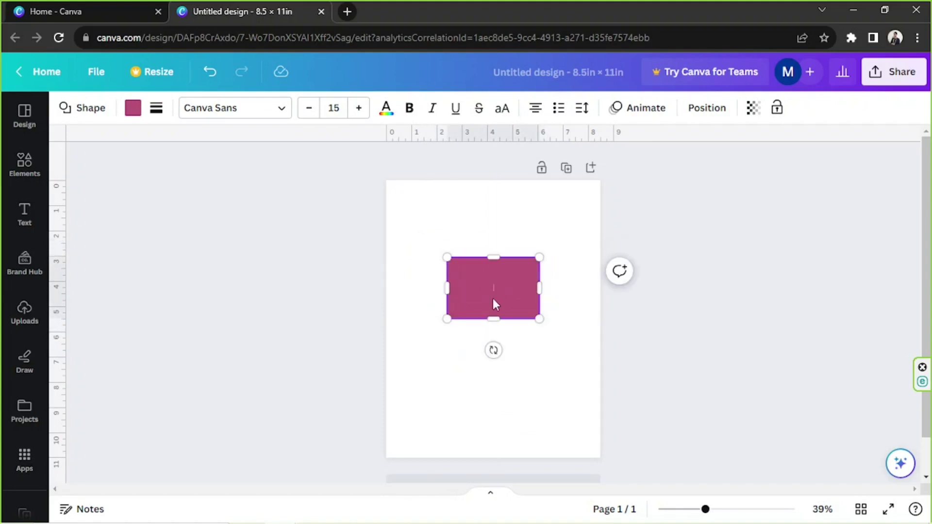
double_click(491, 296)
left_click_drag(500, 305, 524, 310)
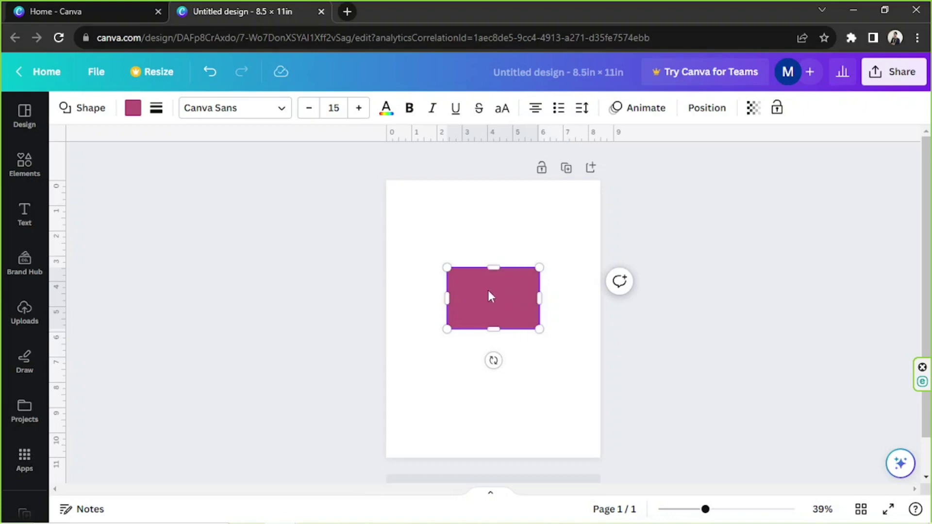
mouse_move(486, 291)
left_mouse_down()
mouse_move(491, 285)
mouse_move(497, 304)
left_mouse_up()
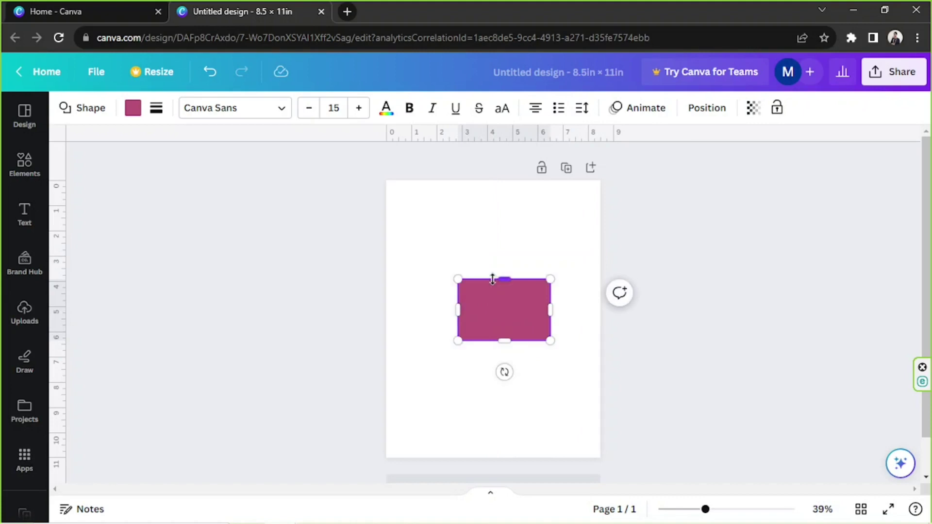
left_click(480, 252)
left_click(483, 301)
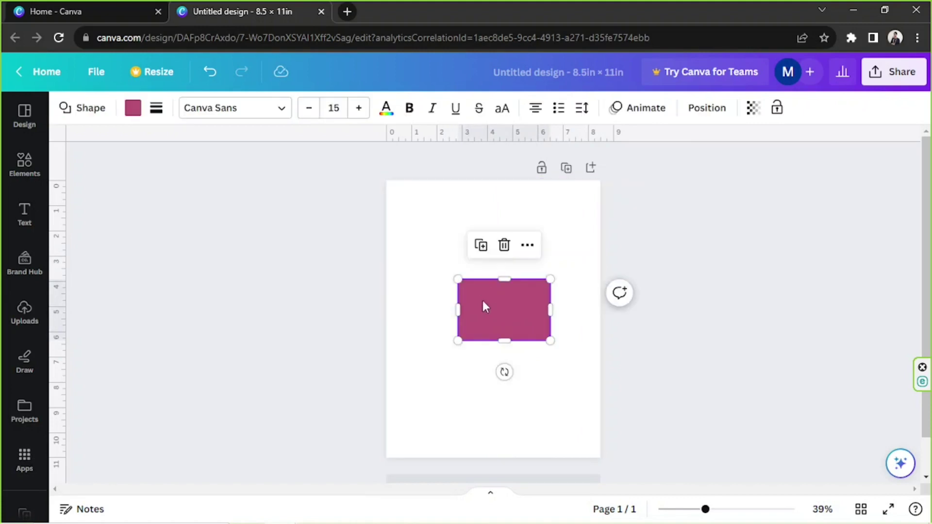
key("Delete")
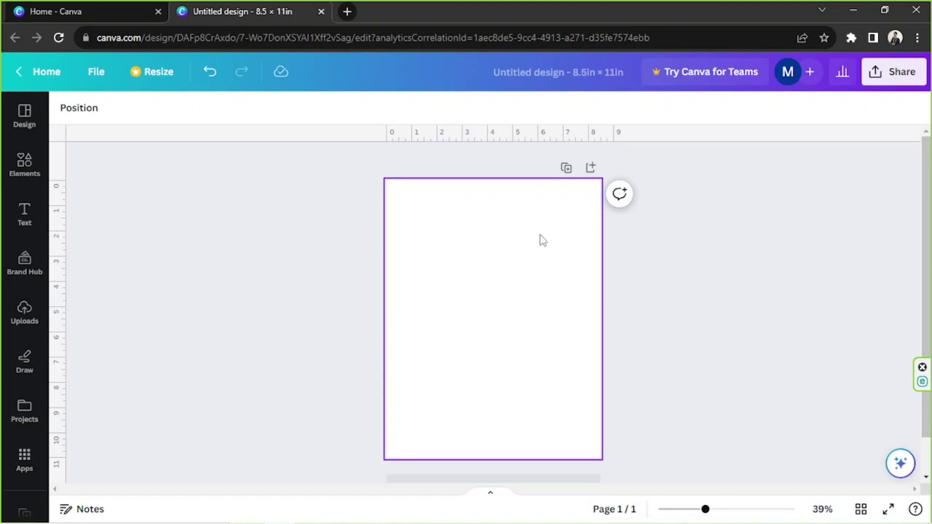
Step: Look over the rulers and guides options in the File menu, then close it
left_click(95, 73)
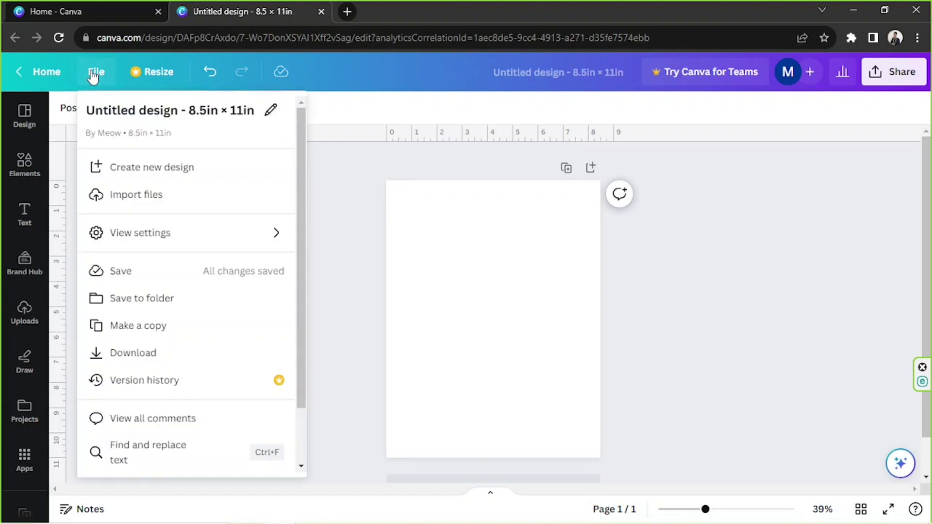
left_click(138, 233)
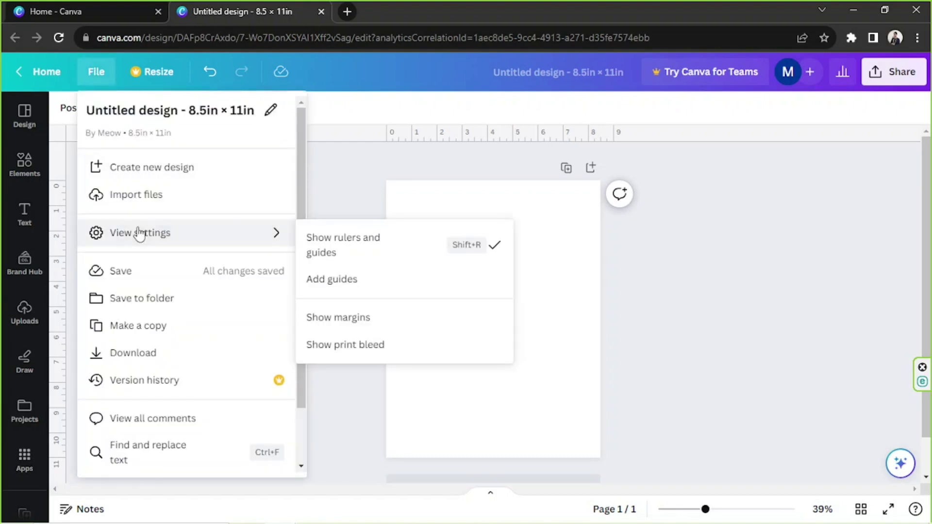
mouse_move(264, 237)
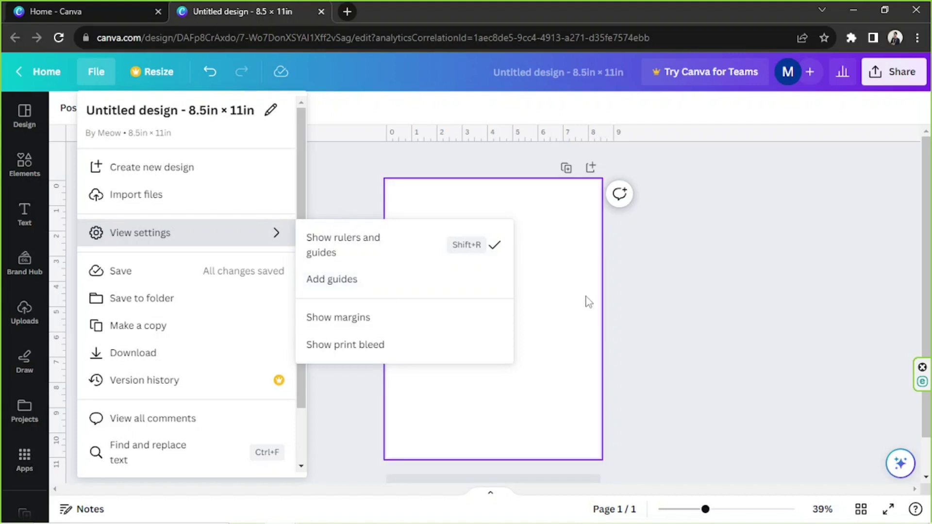
left_click(558, 289)
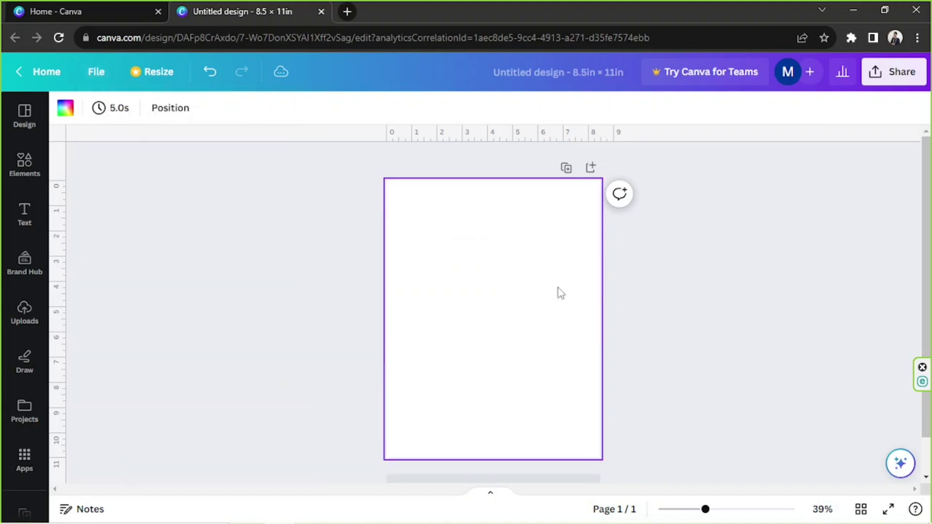
Step: Add a horizontal guide and drag it to about 1 inch below the page top
right_click(422, 267)
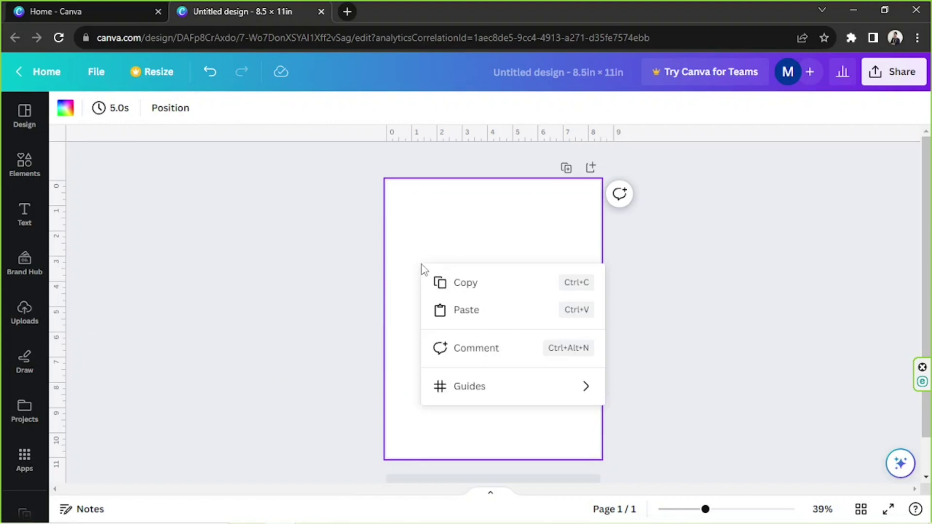
mouse_move(481, 392)
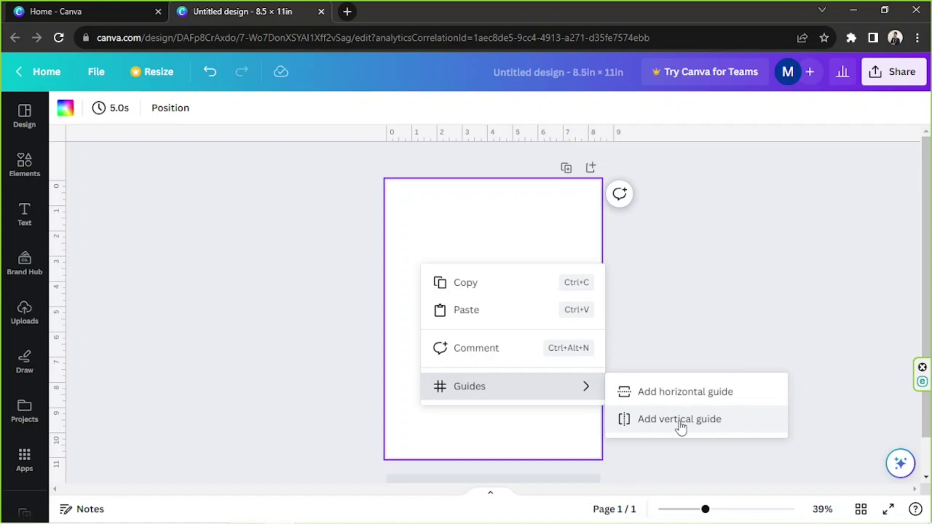
left_click(666, 391)
left_click(483, 263)
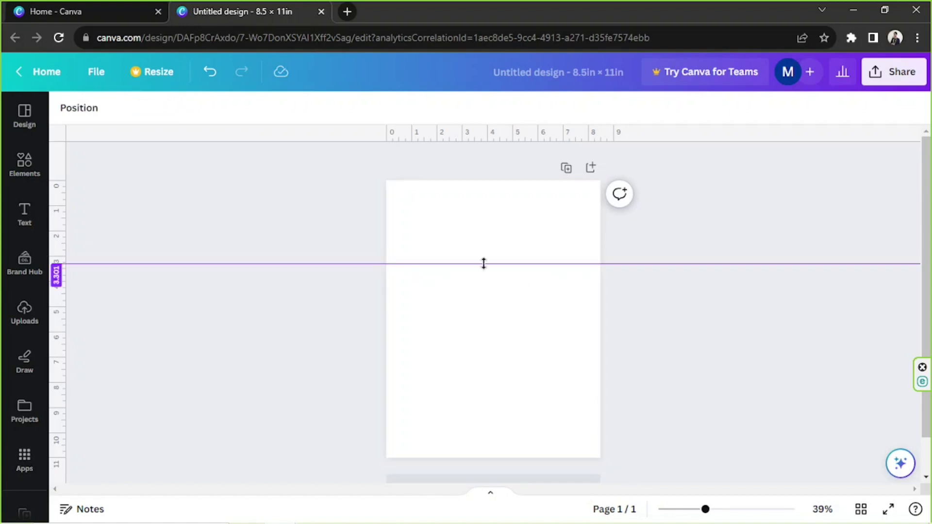
left_click_drag(491, 264, 507, 207)
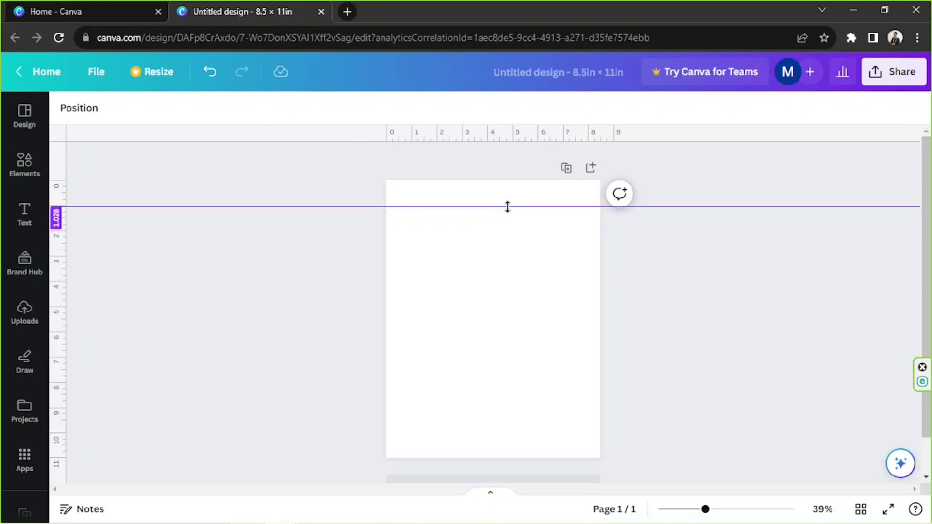
left_click_drag(504, 205, 97, 206)
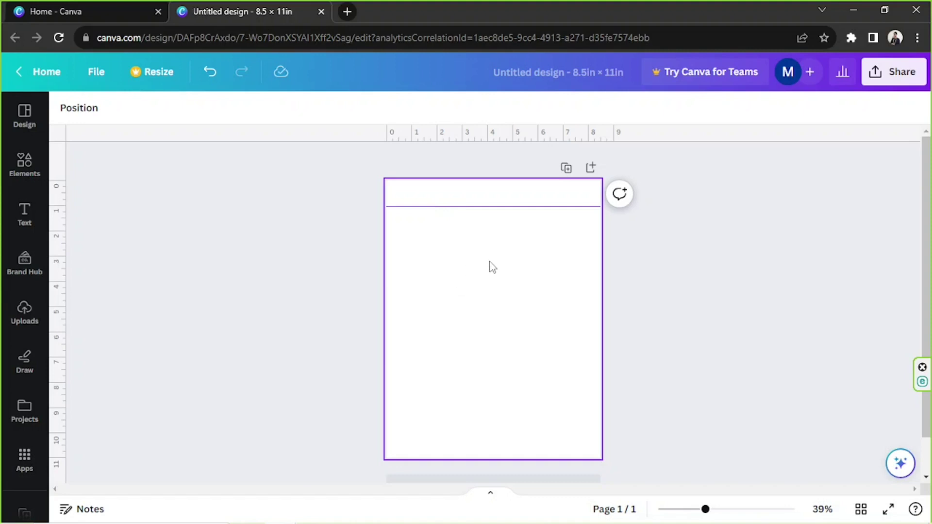
Step: Bring up the blank page's context menu with its Guides submenu showing
right_click(502, 234)
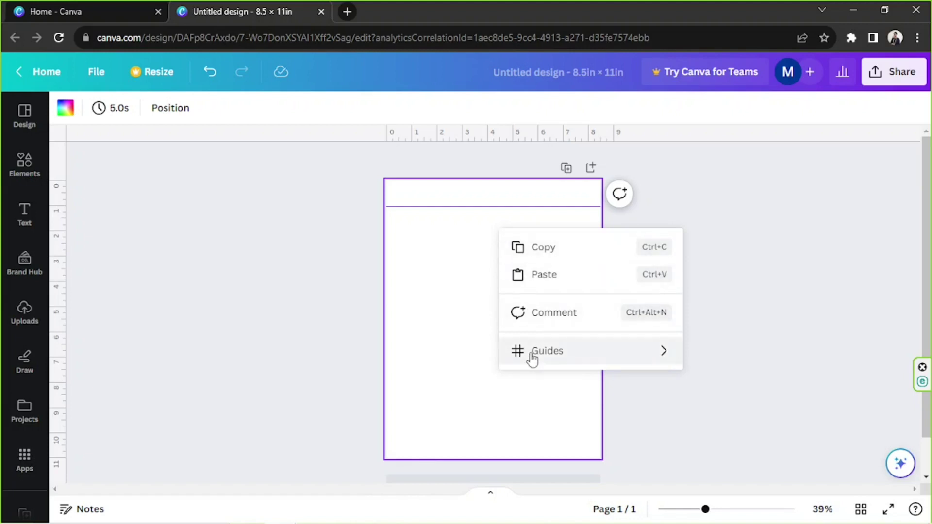
mouse_move(532, 359)
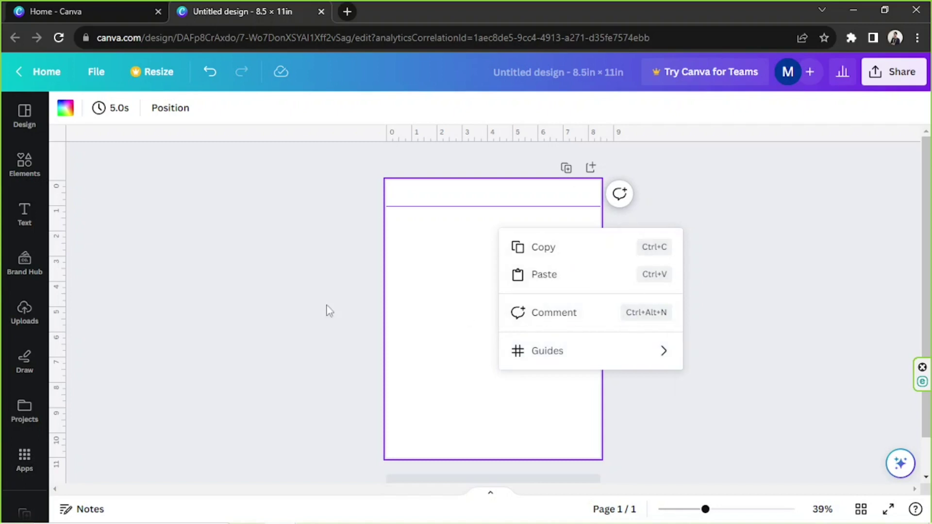
mouse_move(579, 356)
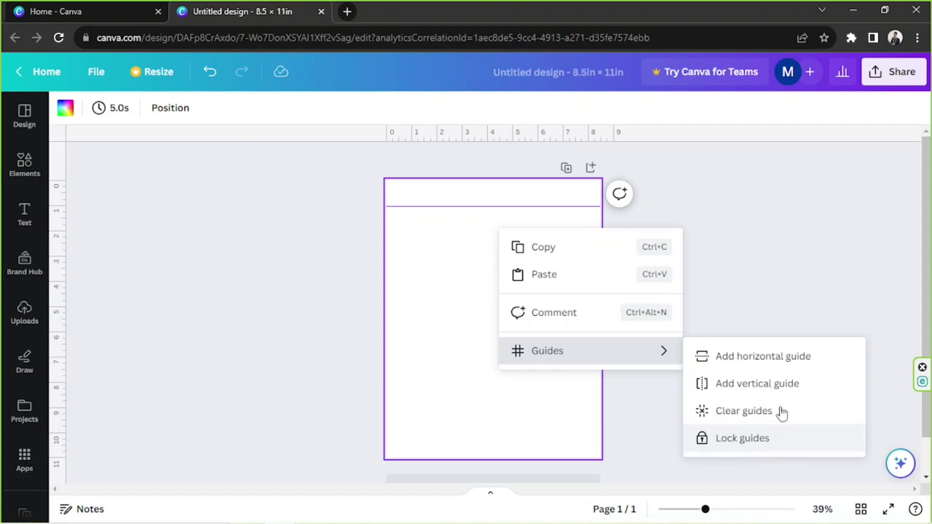
Step: Add a vertical guide and position it about 1 inch from the left edge
left_click(747, 384)
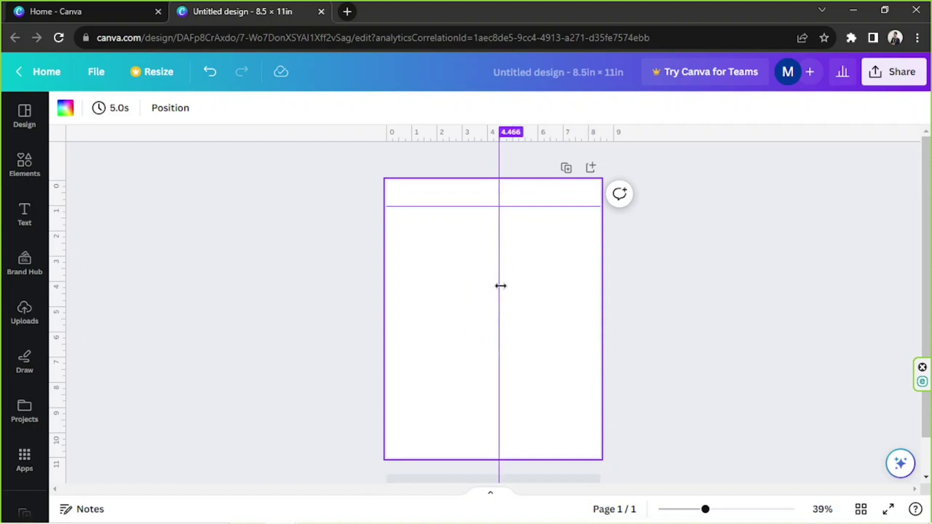
left_click_drag(499, 285, 413, 274)
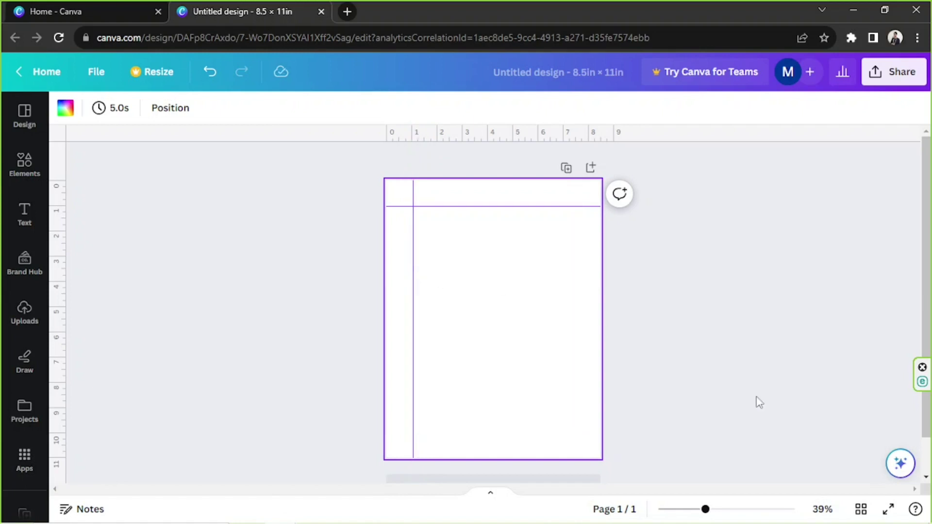
left_click_drag(706, 509, 744, 509)
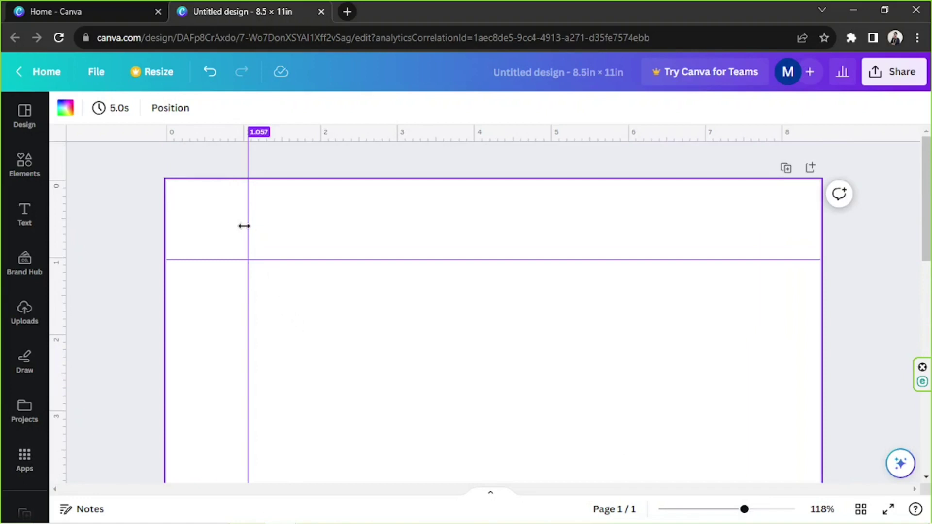
left_click_drag(244, 226, 242, 224)
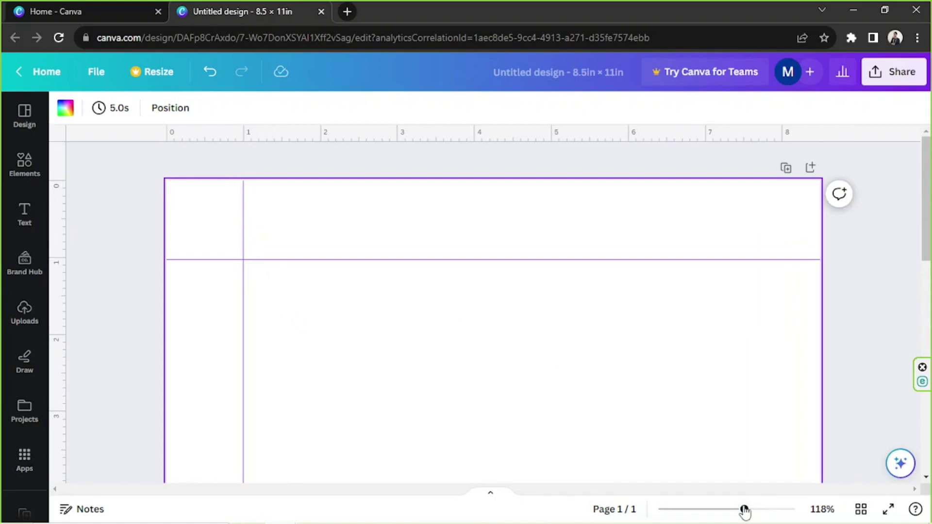
left_click_drag(744, 509, 708, 508)
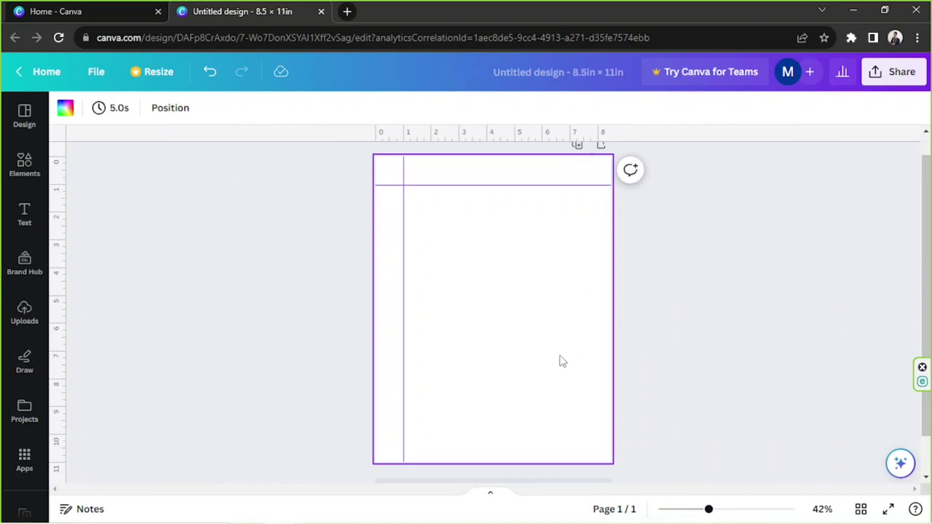
Step: Add a horizontal guide near the bottom at about 10 inches down the page
right_click(529, 307)
mouse_move(582, 431)
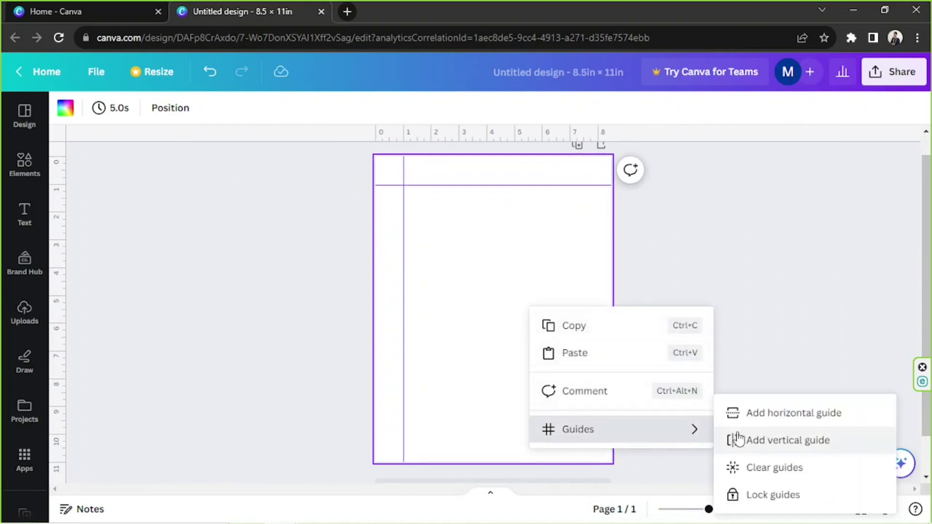
left_click(751, 412)
left_click_drag(562, 306, 576, 445)
scroll(576, 445, "up", 3)
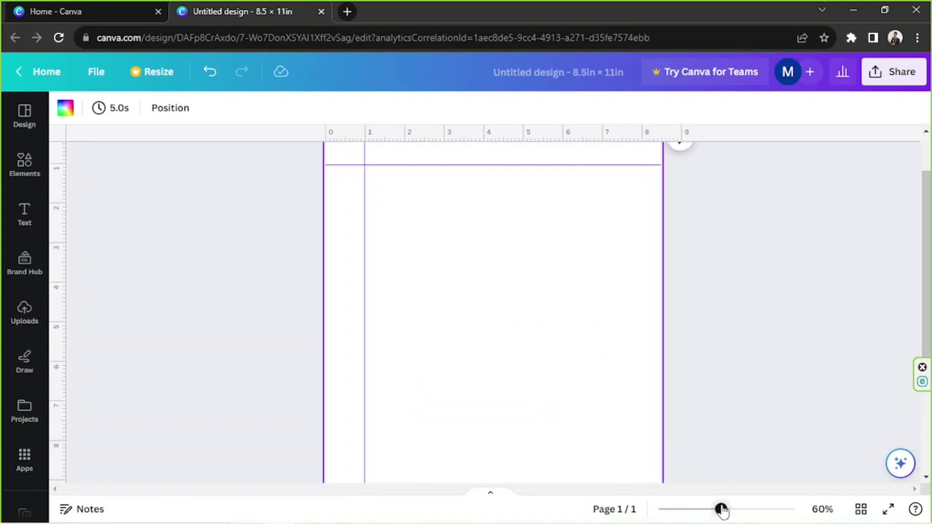
left_click_drag(517, 402, 520, 382)
left_click(724, 341)
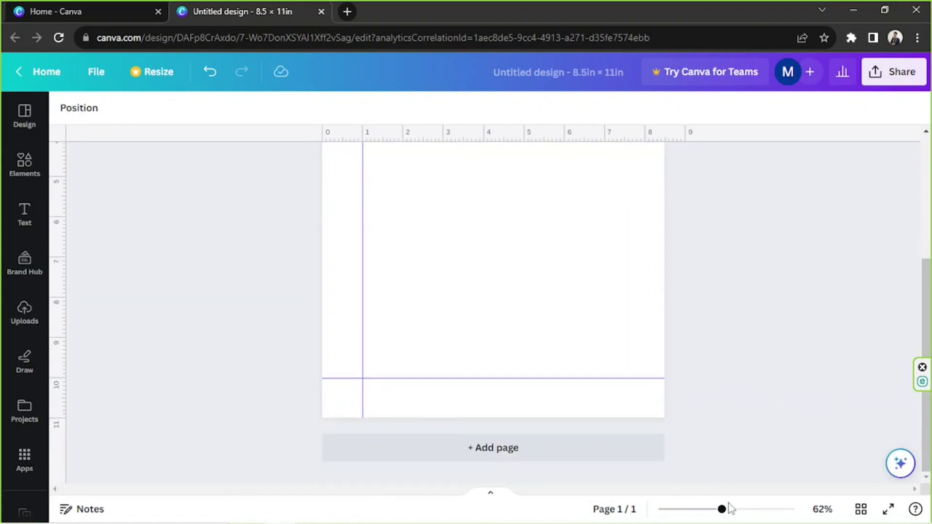
left_click_drag(727, 508, 696, 509)
Step: Add a right-margin vertical guide and move it to about 7.65 inches
right_click(506, 322)
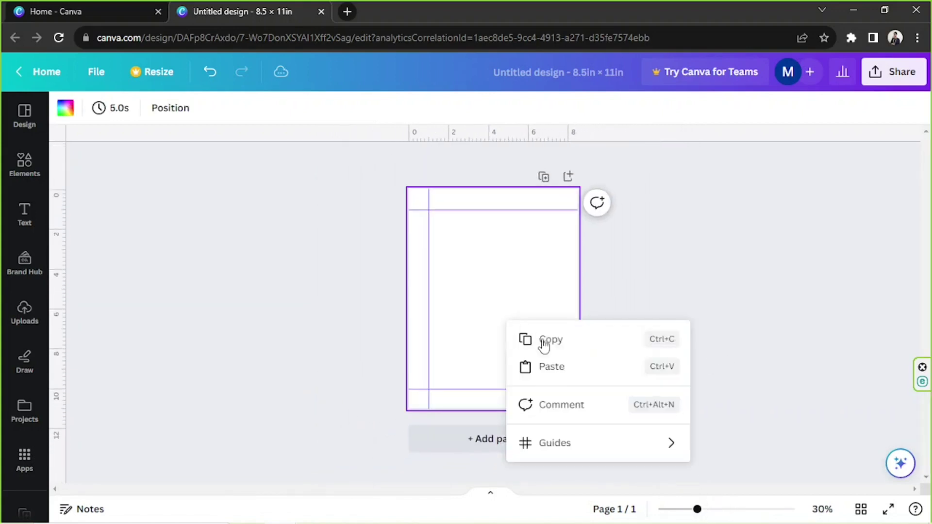
mouse_move(650, 443)
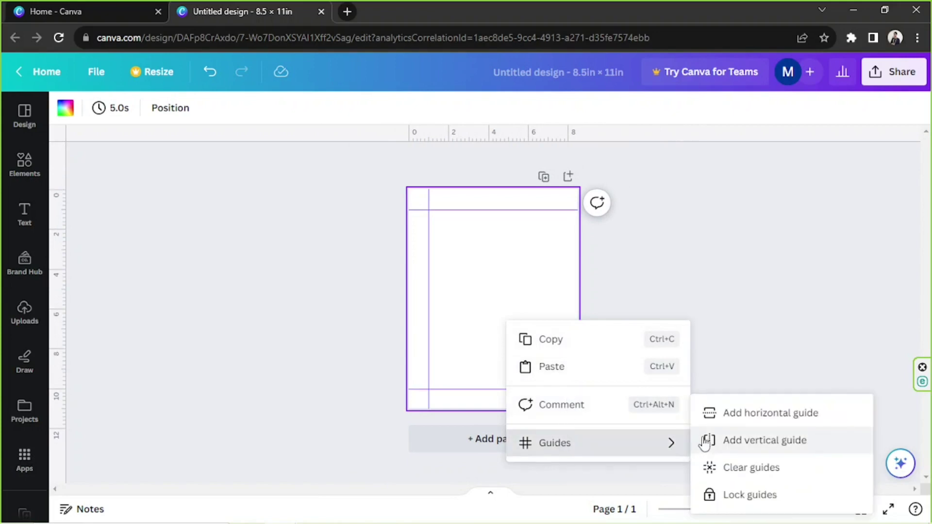
left_click(705, 441)
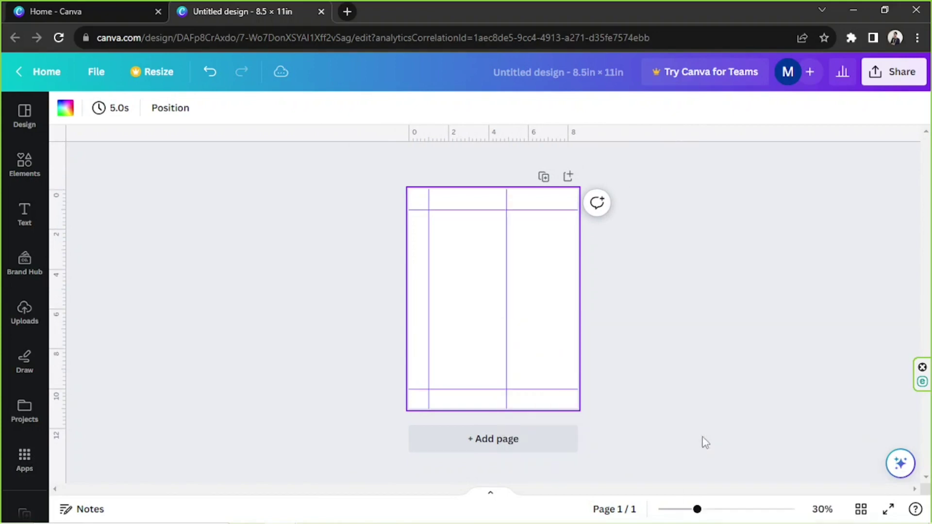
left_click_drag(513, 312, 545, 306)
left_click_drag(697, 509, 719, 509)
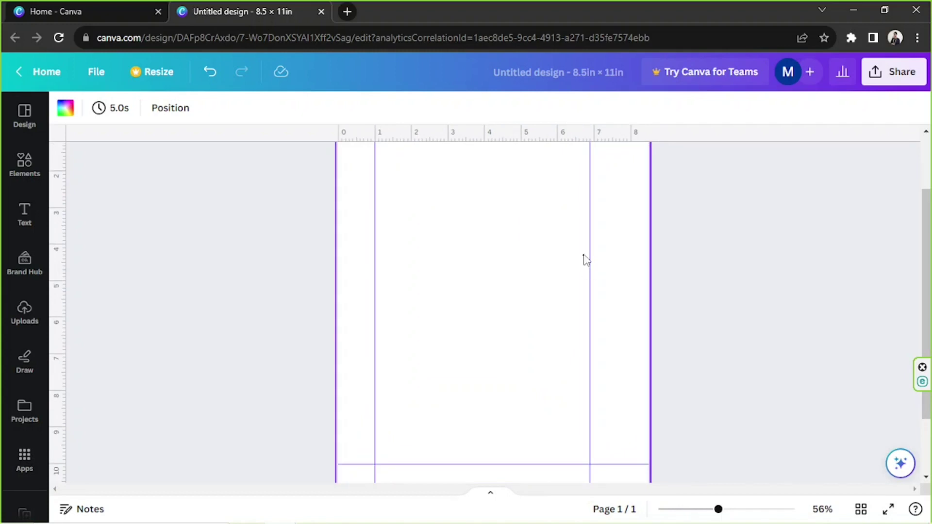
left_click_drag(589, 253, 609, 254)
left_click_drag(718, 509, 697, 509)
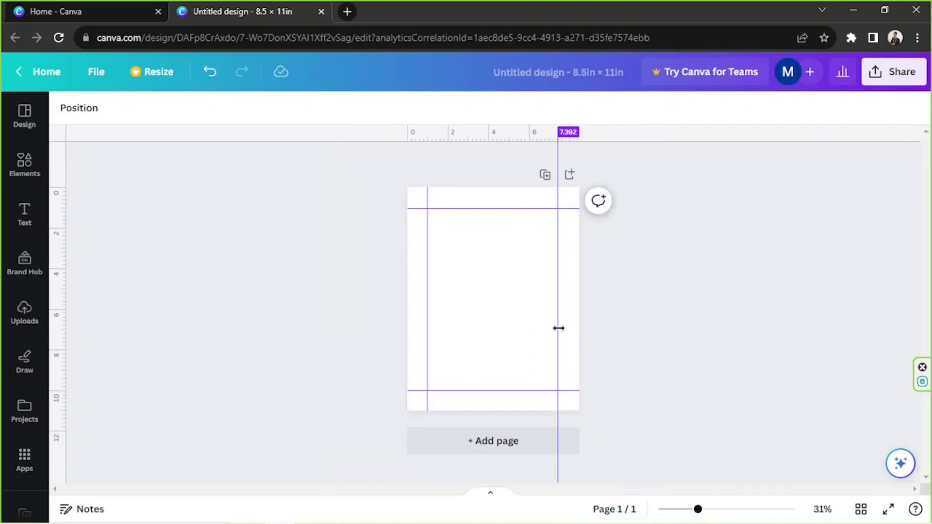
left_click_drag(557, 327, 562, 326)
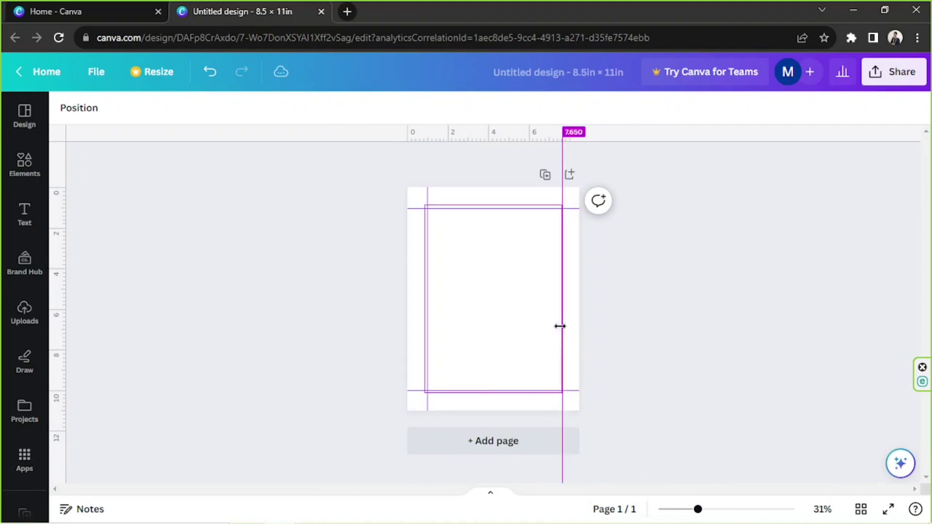
mouse_move(697, 509)
left_mouse_down()
mouse_move(722, 509)
mouse_move(704, 509)
left_mouse_up()
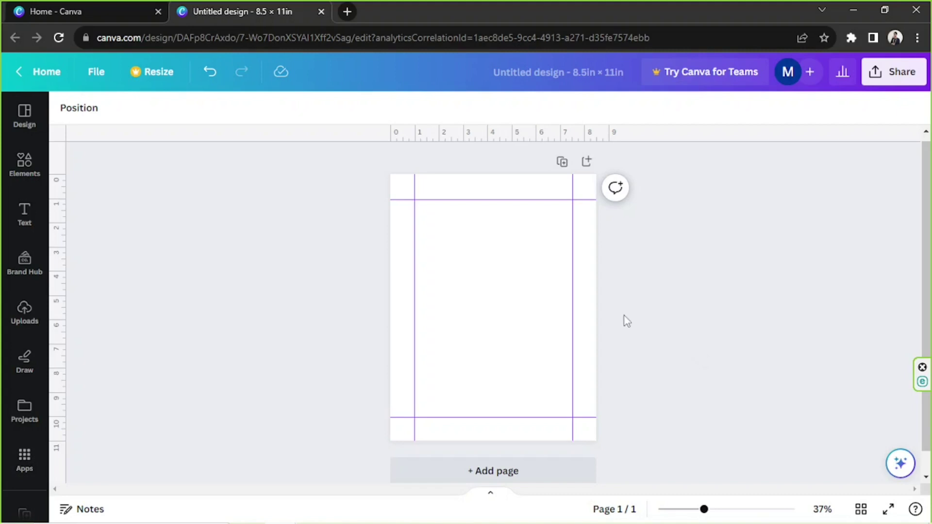
scroll(605, 203, "down", 1)
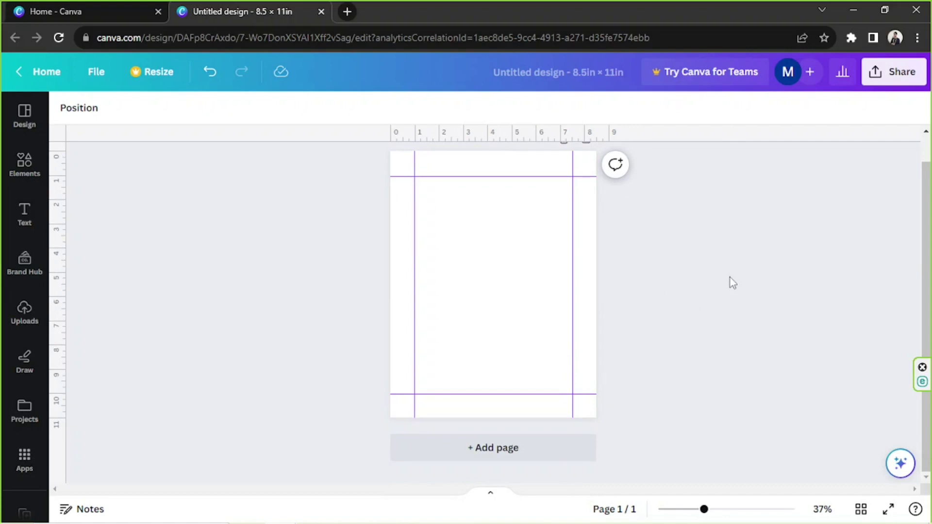
Step: Add a second blank page, then set page 1's top guide at about 1.028 in
left_click(484, 458)
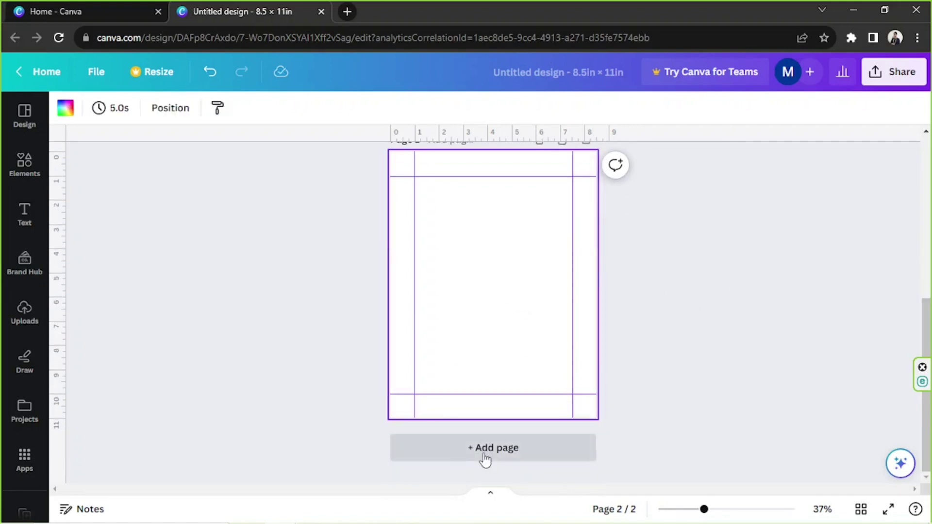
scroll(422, 310, "down", 3)
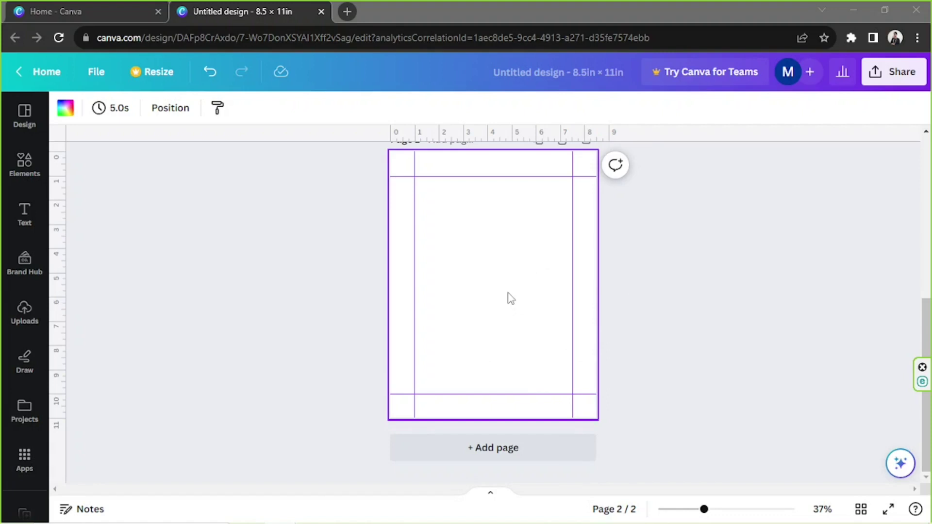
scroll(648, 457, "up", 2)
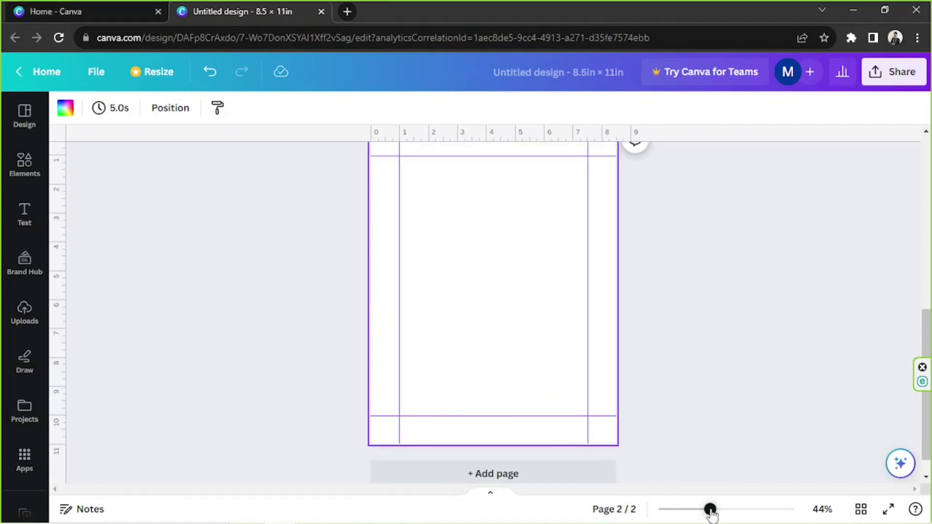
scroll(685, 388, "down", 2)
left_click_drag(709, 509, 700, 509)
scroll(682, 485, "up", 5)
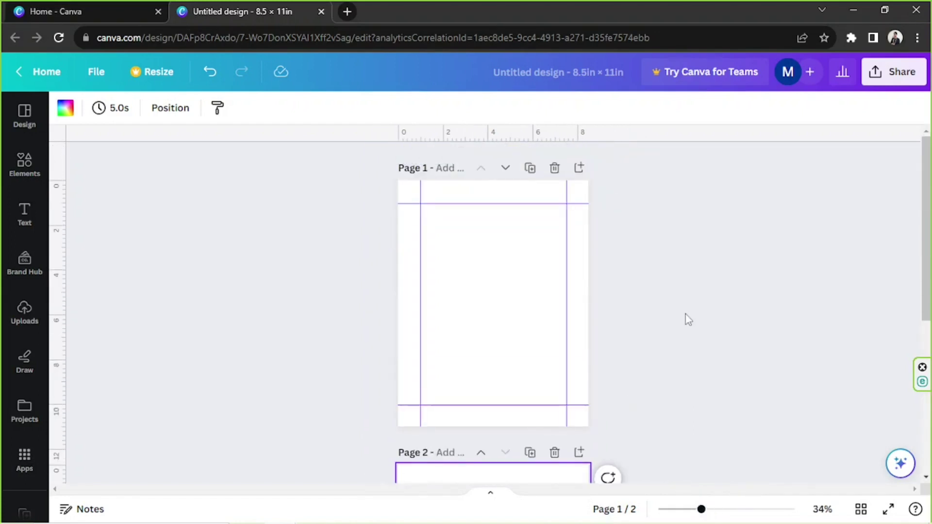
left_click(524, 228)
left_click_drag(513, 202, 512, 203)
Step: Lock all the page guides and bring up the Elements library
right_click(501, 280)
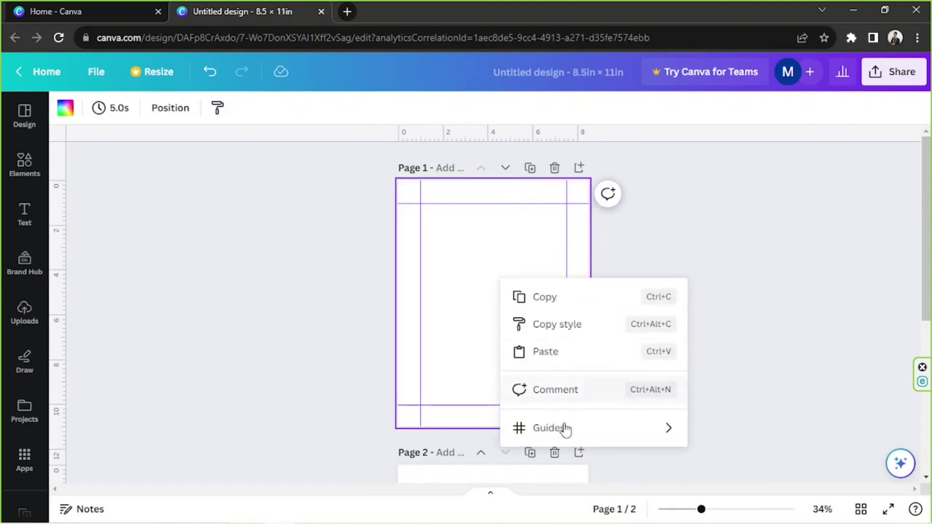
mouse_move(569, 432)
left_click(723, 500)
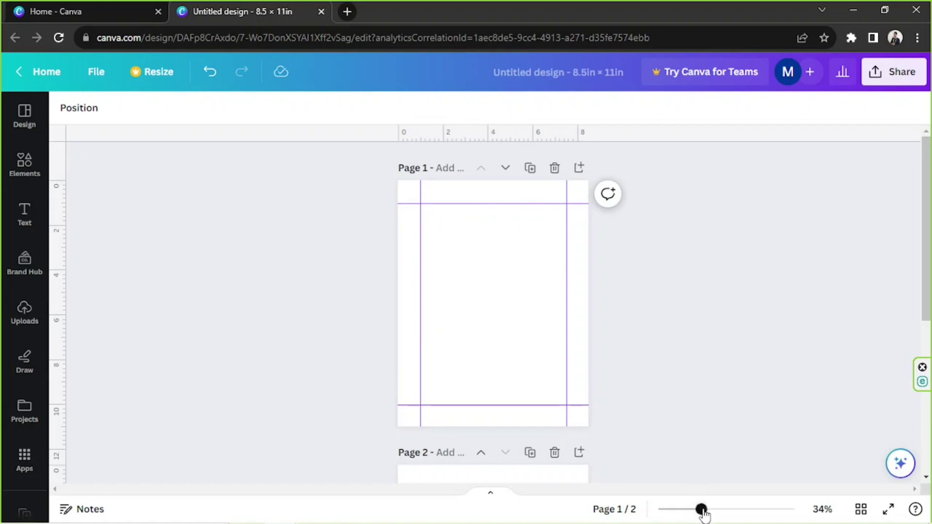
left_click_drag(701, 509, 701, 508)
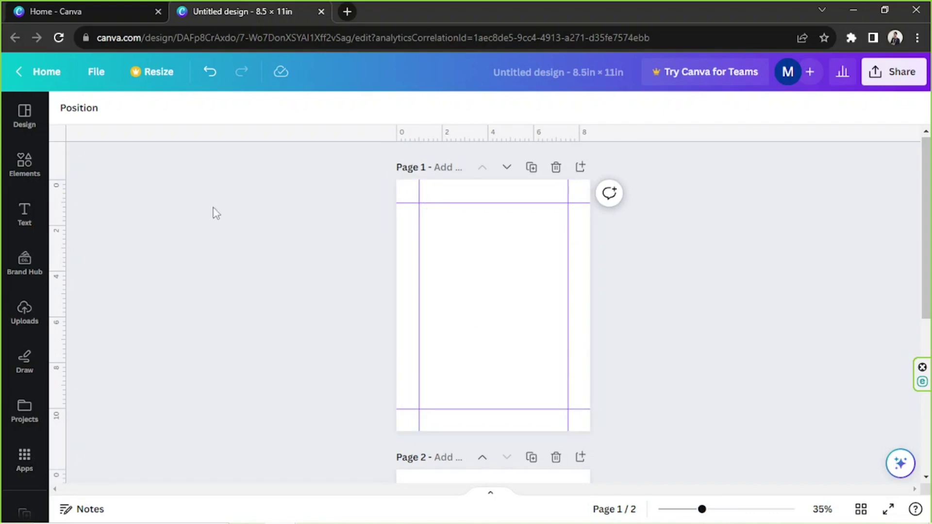
left_click(21, 170)
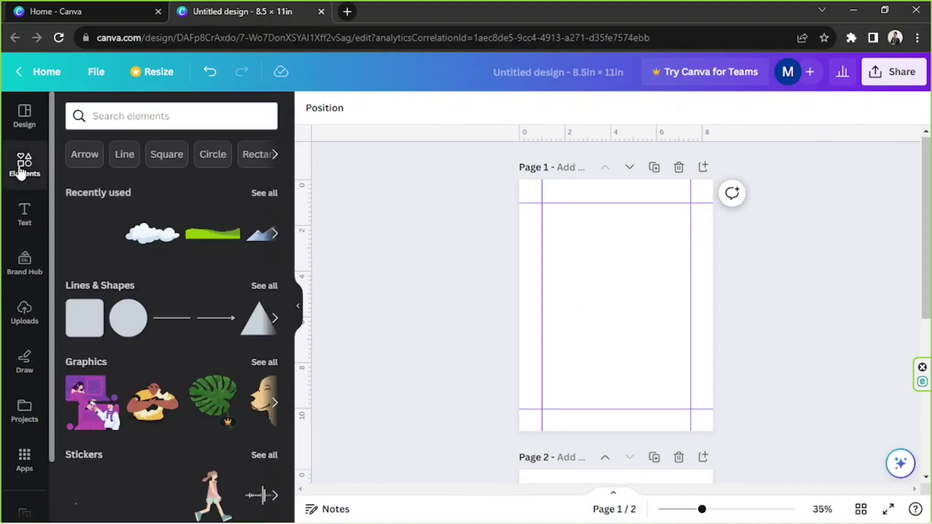
Step: Add a text box reading 'Name' at the top-left margin corner
left_click(617, 265)
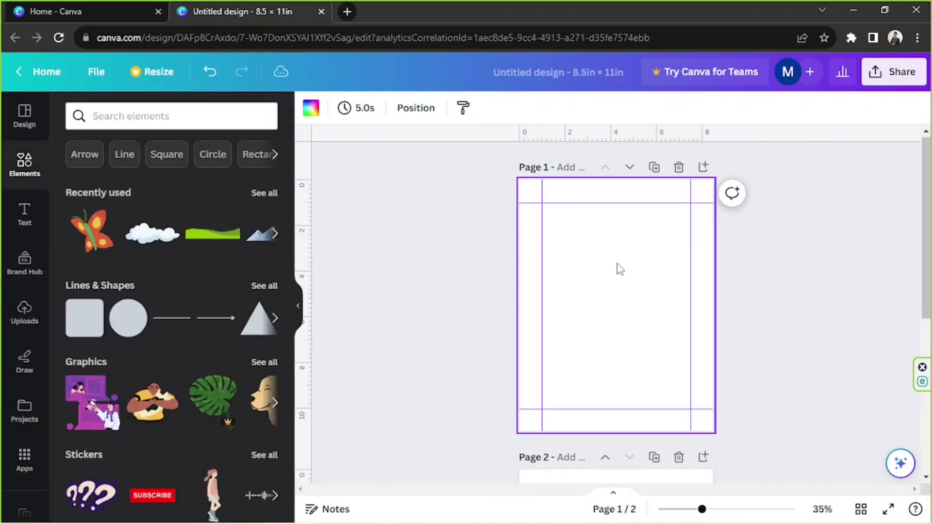
key("t")
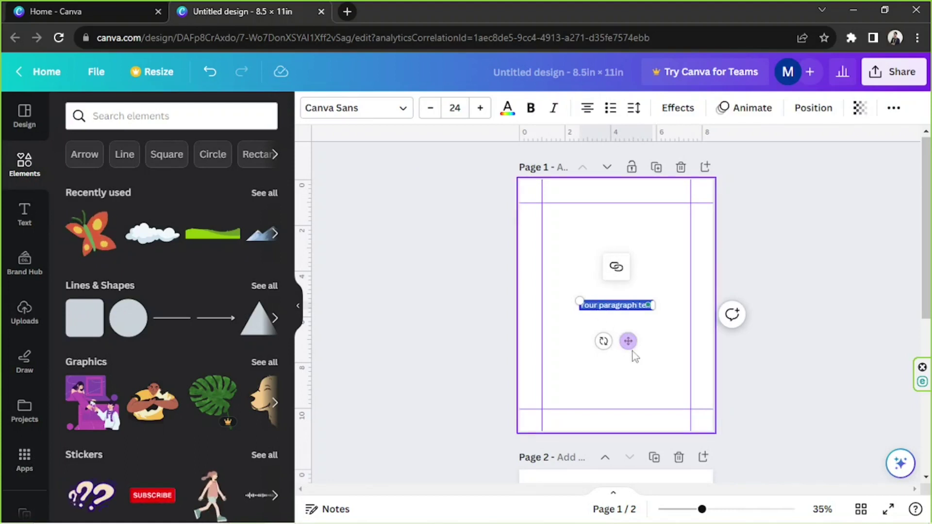
left_click_drag(623, 315, 587, 223)
left_click_drag(701, 509, 730, 509)
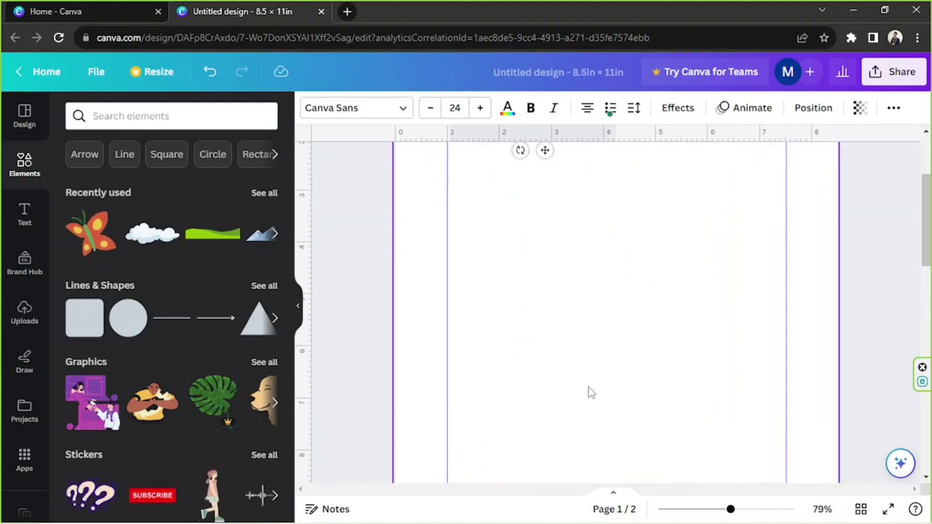
left_click_drag(534, 262, 539, 259)
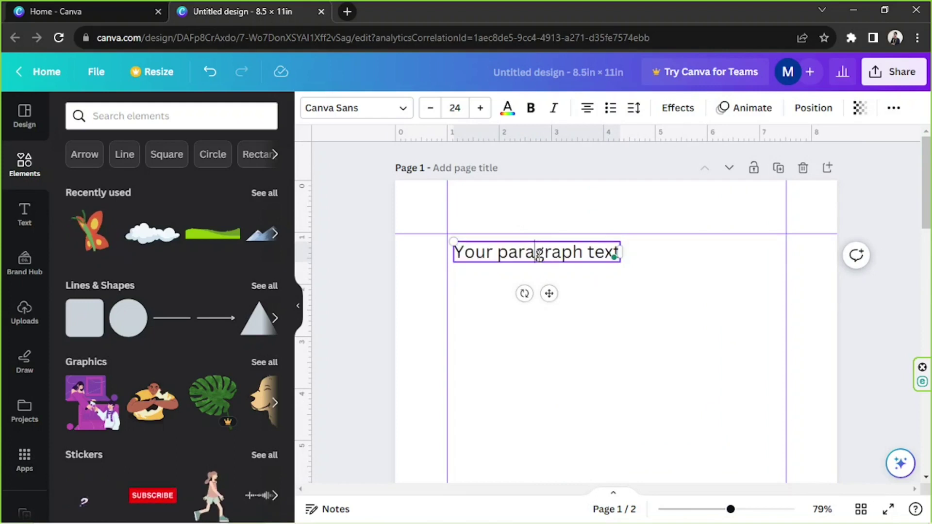
triple_click(539, 258)
type("Name:")
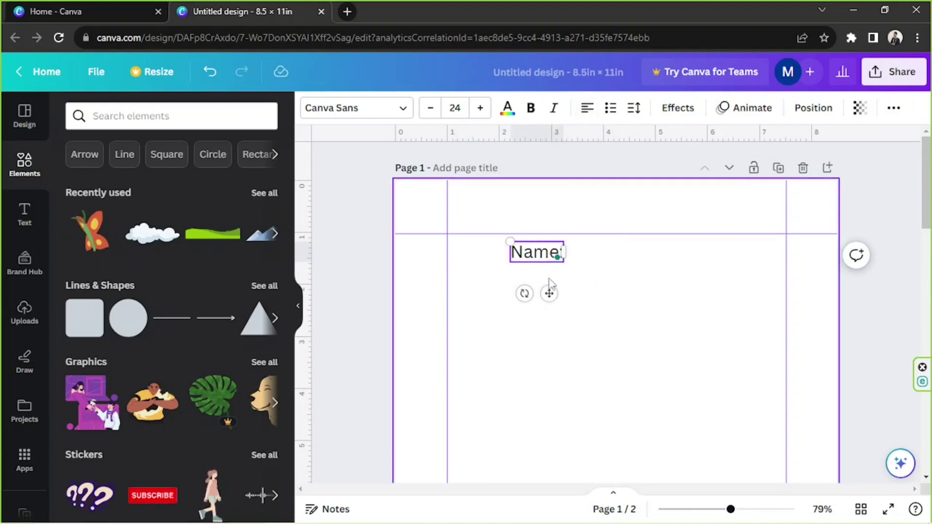
left_click_drag(543, 260, 483, 260)
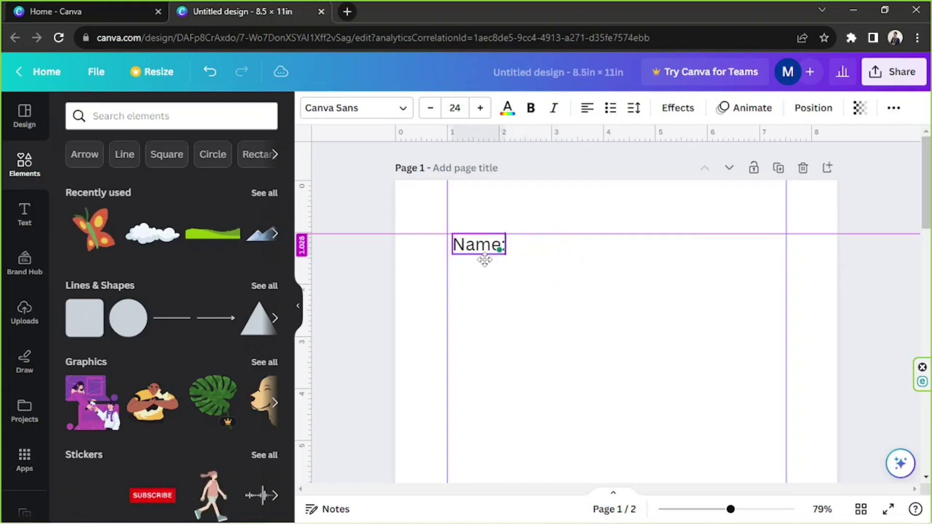
Step: Add a blank underline after Name: and set the line to font size 10
left_click(496, 249)
type("__________________")
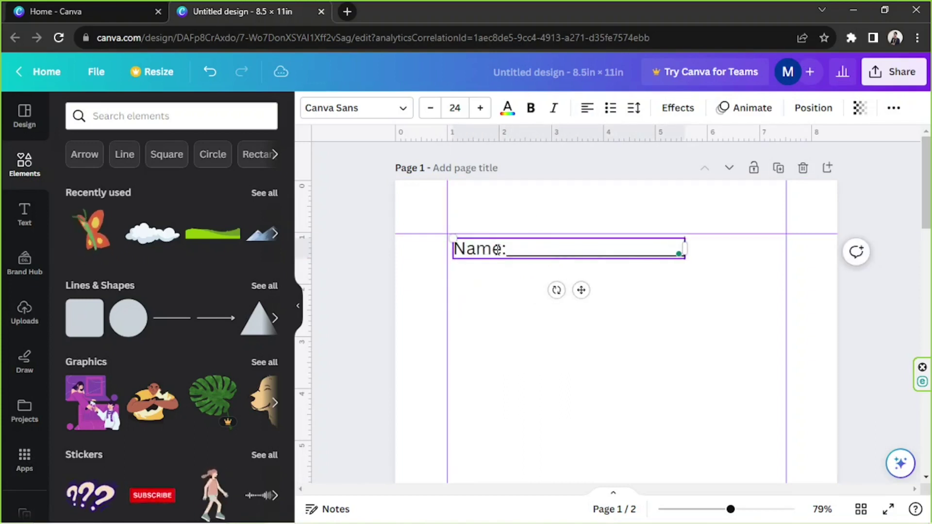
key("BackSpace")
key("BackSpace")
key("BackSpace")
key("BackSpace")
key("BackSpace")
key("BackSpace")
key("BackSpace")
key("ctrl+a")
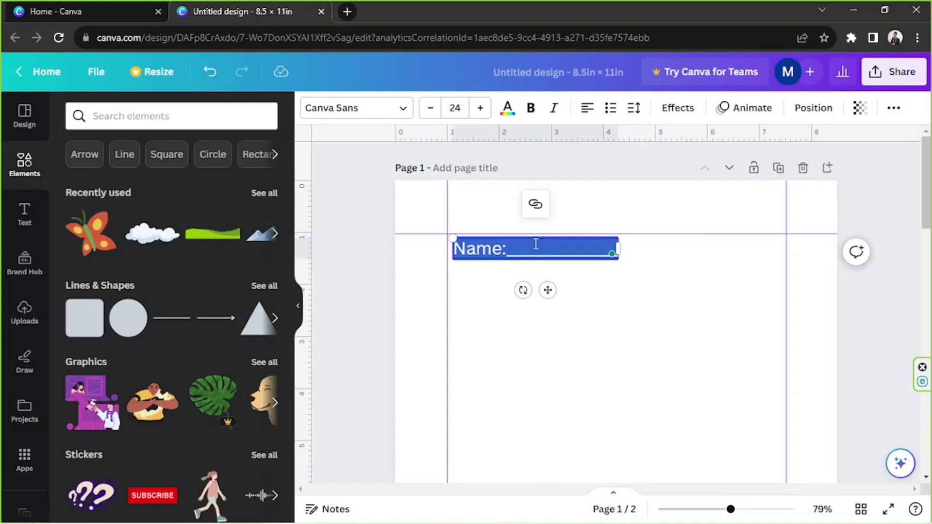
left_click(454, 107)
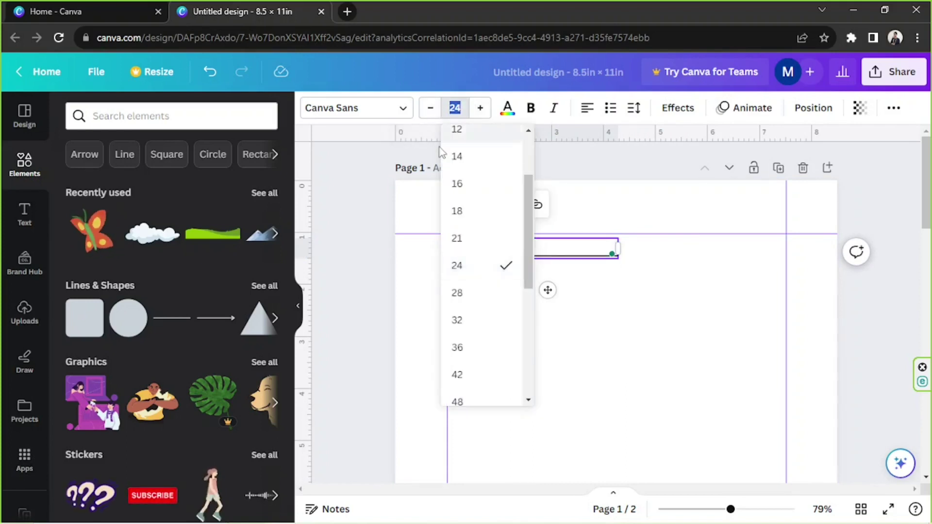
scroll(481, 208, "up", 2)
type("10")
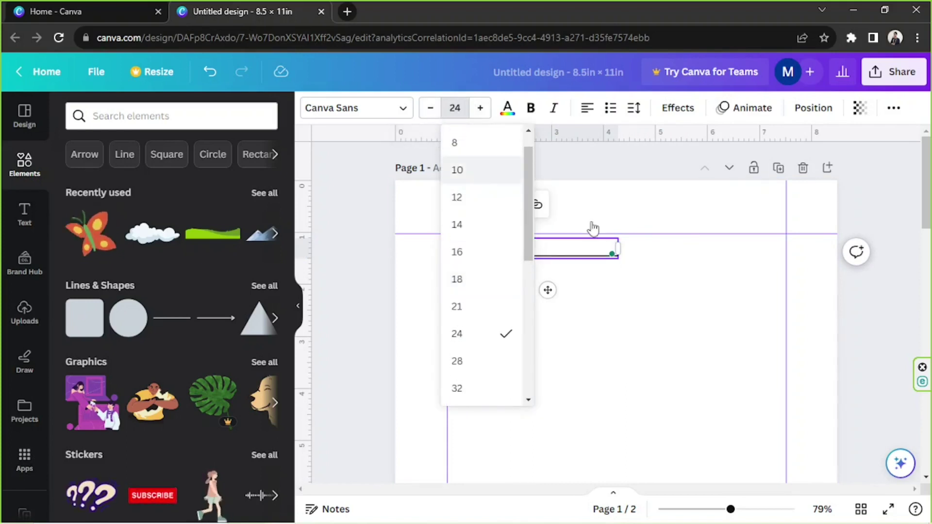
key("Return")
Step: Enlarge the Name: line to font size 16 and lengthen its underline
left_click(454, 108)
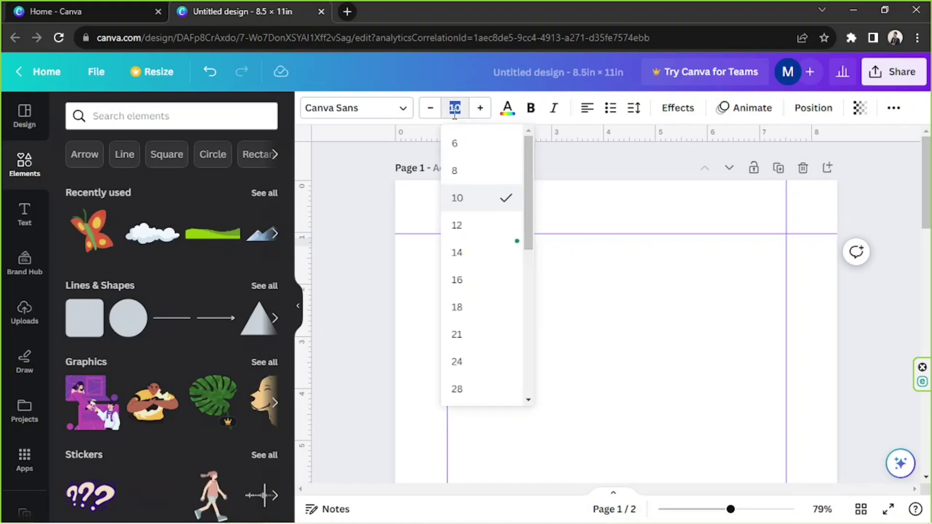
type("14")
key("Return")
left_click(454, 107)
type("16")
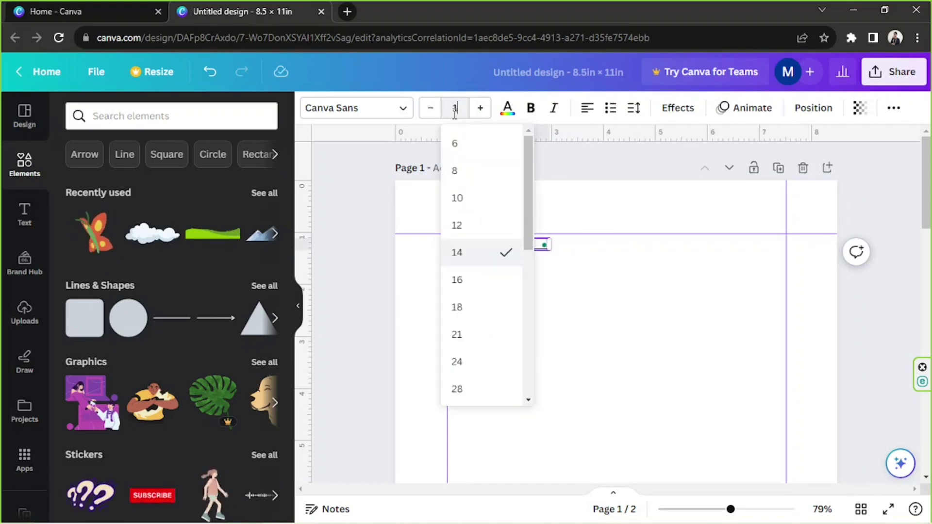
key("Return")
left_click(626, 298)
left_click(498, 250)
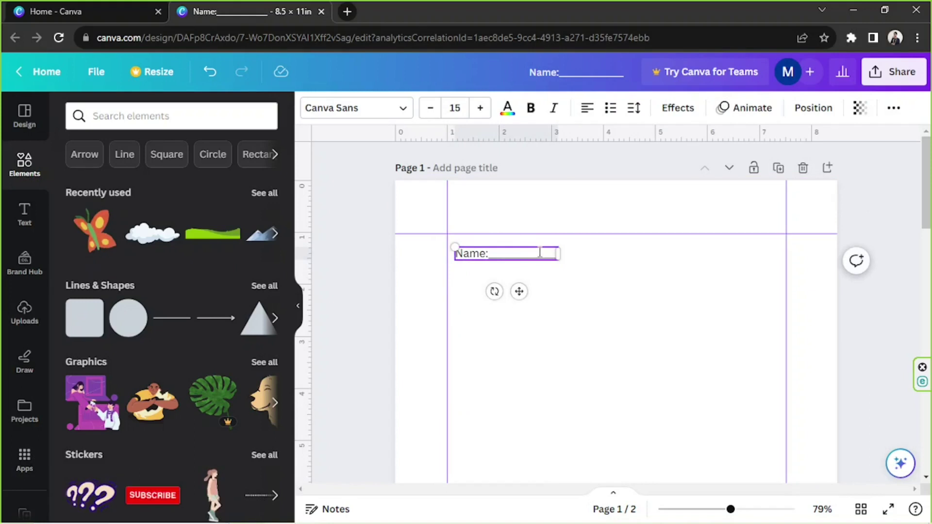
left_click(517, 252)
type("________________________")
left_click(778, 357)
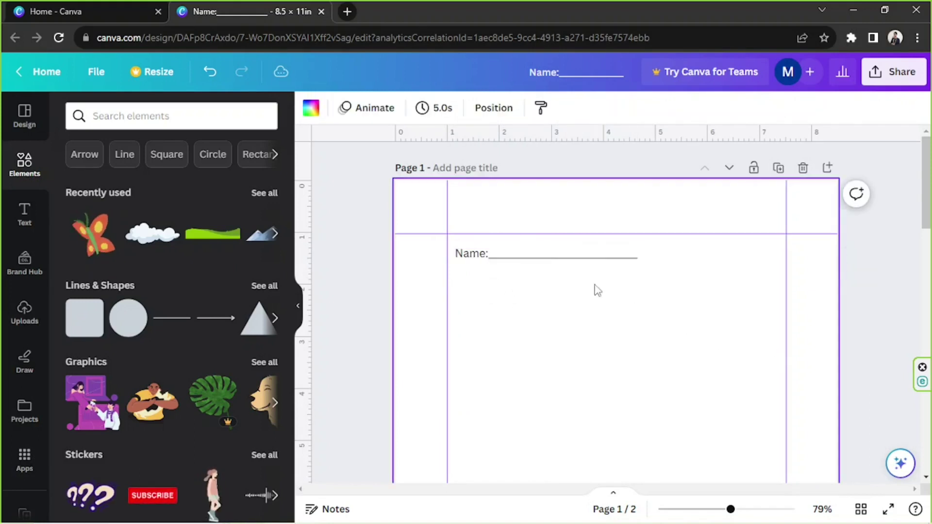
Step: Duplicate the Name: line, change it to 'Date:', and move it to the right end
left_click(528, 261)
left_click(523, 214)
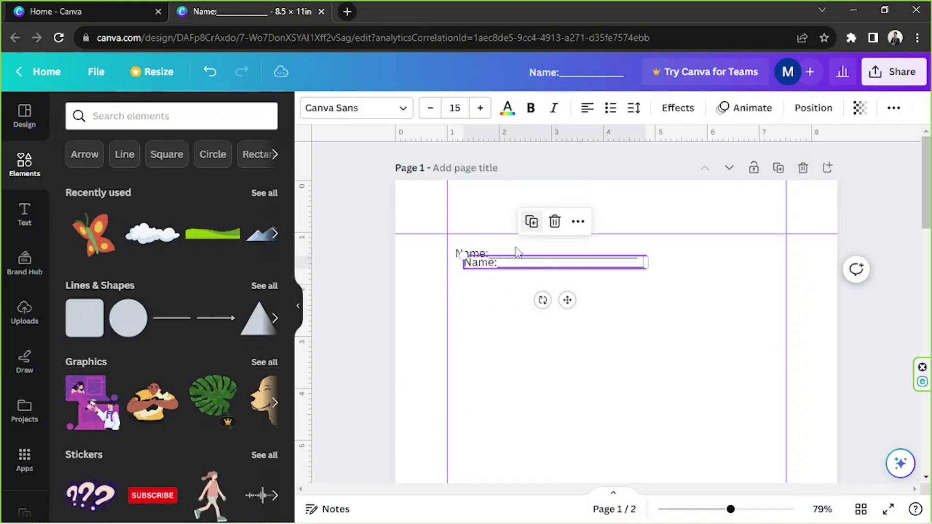
left_click_drag(526, 271, 650, 257)
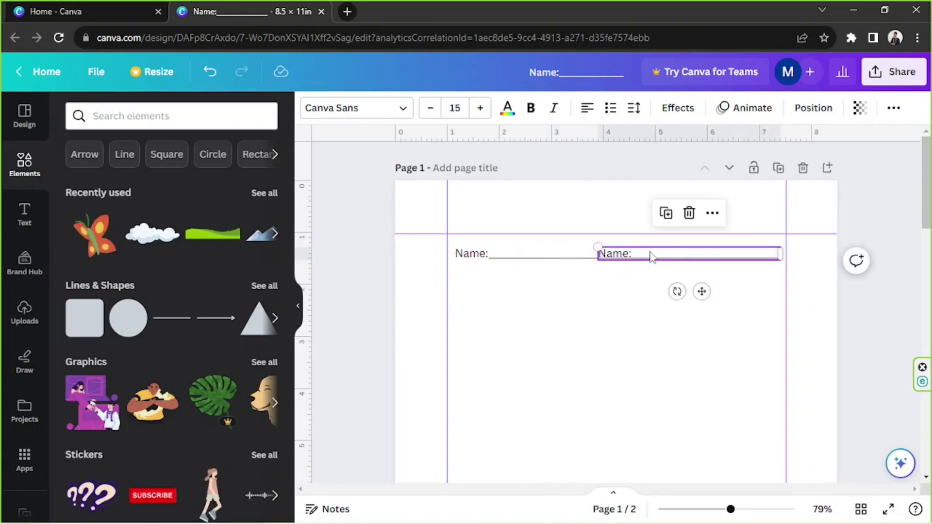
double_click(650, 253)
type("Date")
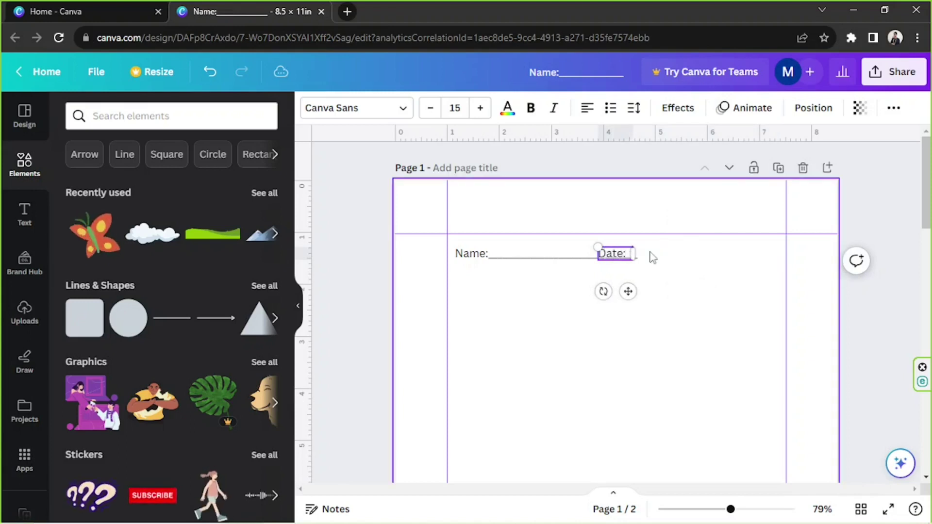
type(":")
left_click_drag(655, 265, 734, 293)
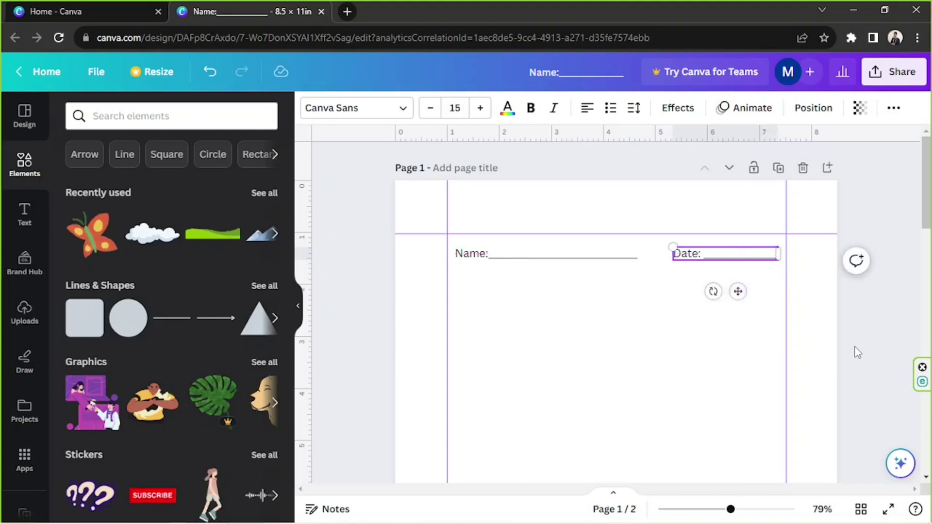
left_click(852, 349)
Step: Add a new paragraph text box to page 1 and resize it
left_click(505, 302)
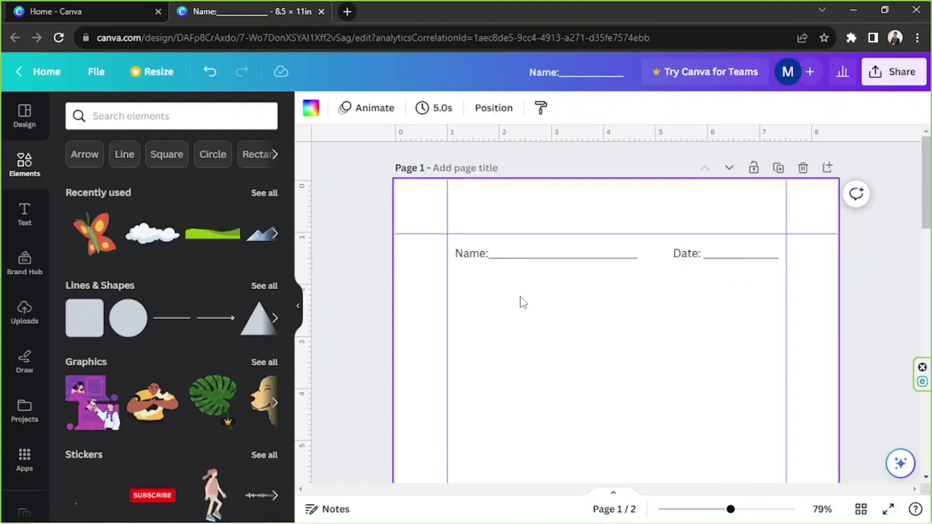
key("t")
left_click_drag(573, 326, 546, 318)
Step: Turn the new box into an 'Instructions:' heading at size 15, aligned under Name:
left_click(483, 258)
left_click(590, 330)
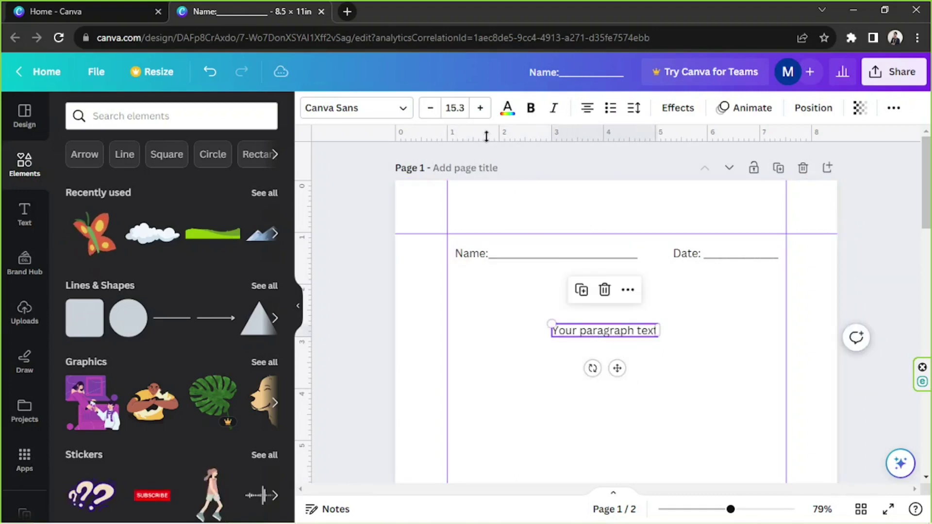
left_click(459, 109)
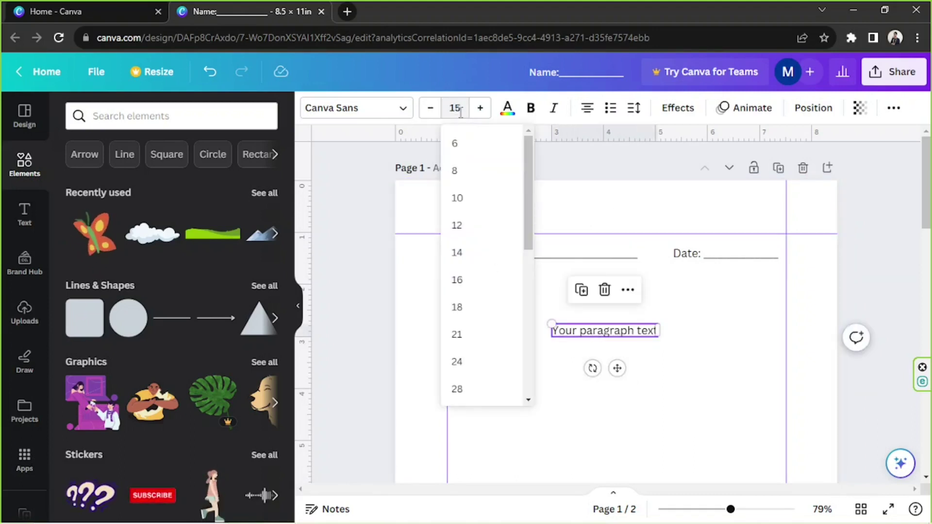
key("Return")
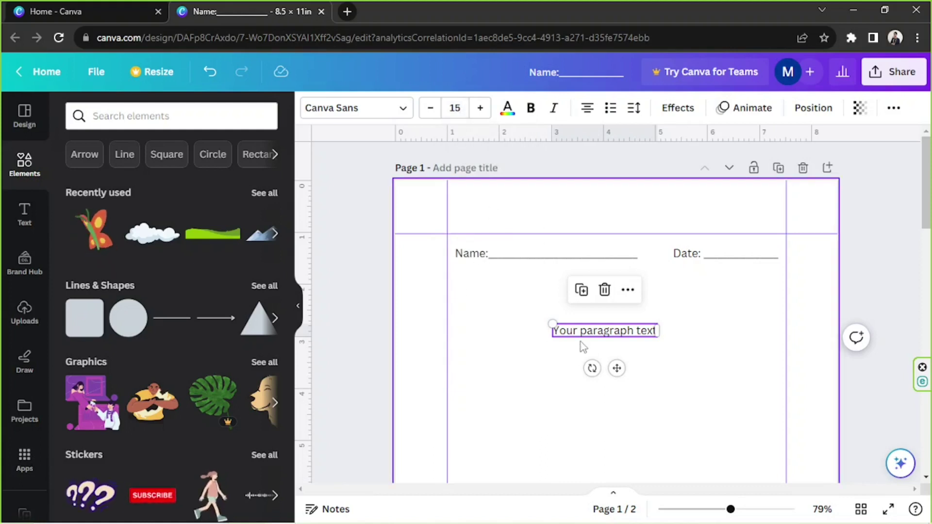
left_click_drag(578, 334, 480, 293)
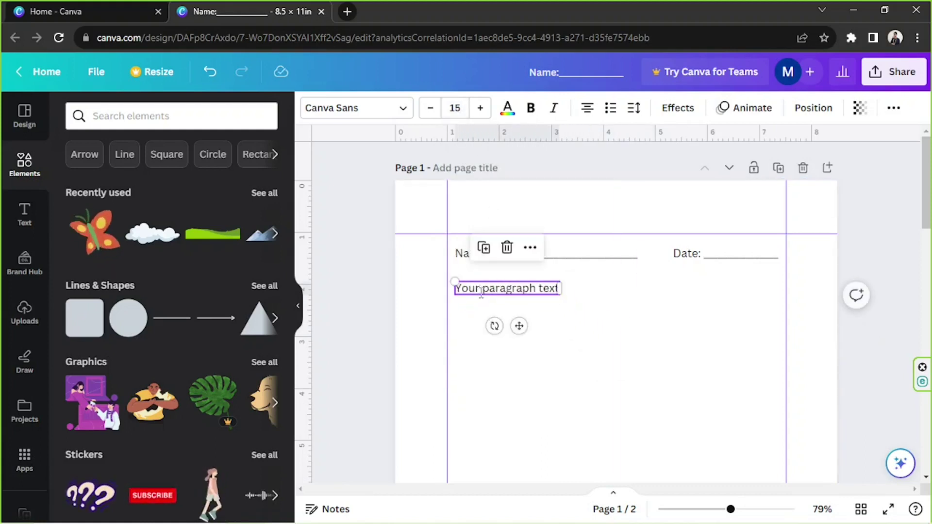
double_click(480, 293)
type("Instruc")
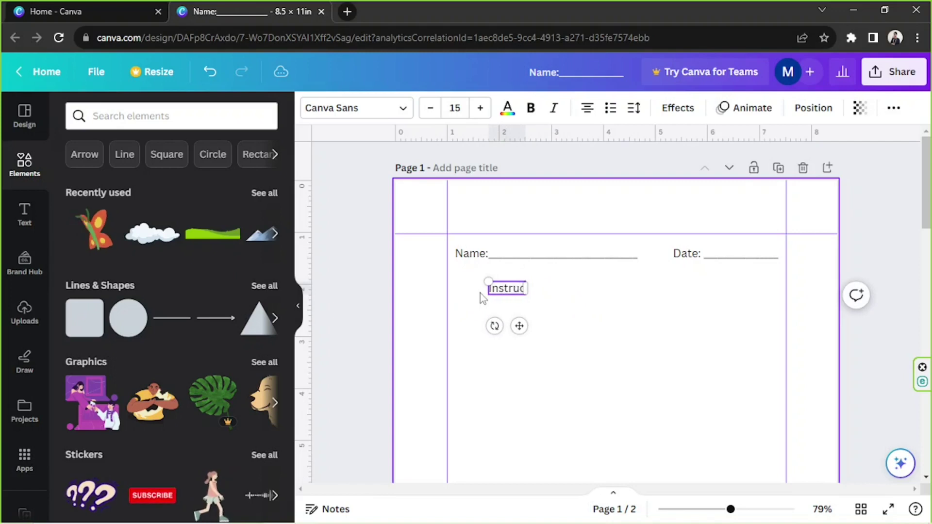
type("tions:")
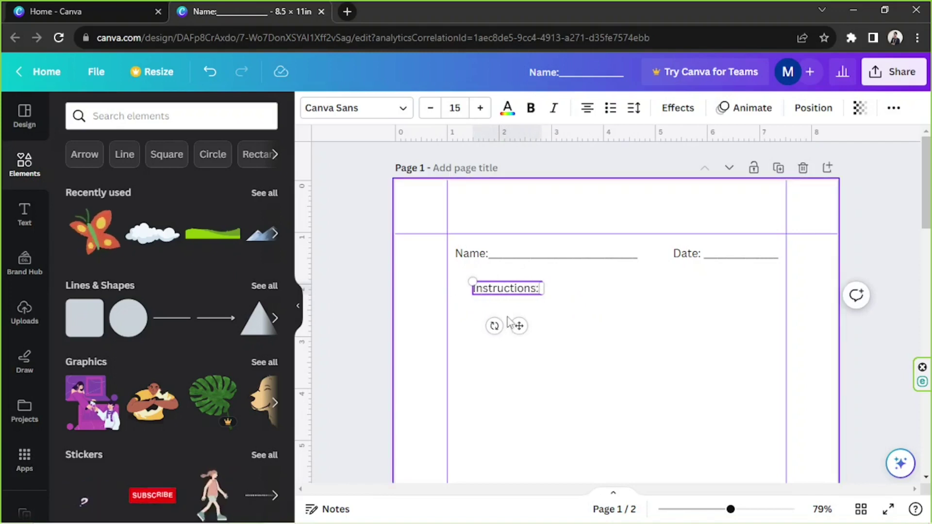
mouse_move(517, 325)
left_mouse_down()
mouse_move(491, 318)
mouse_move(500, 324)
left_mouse_up()
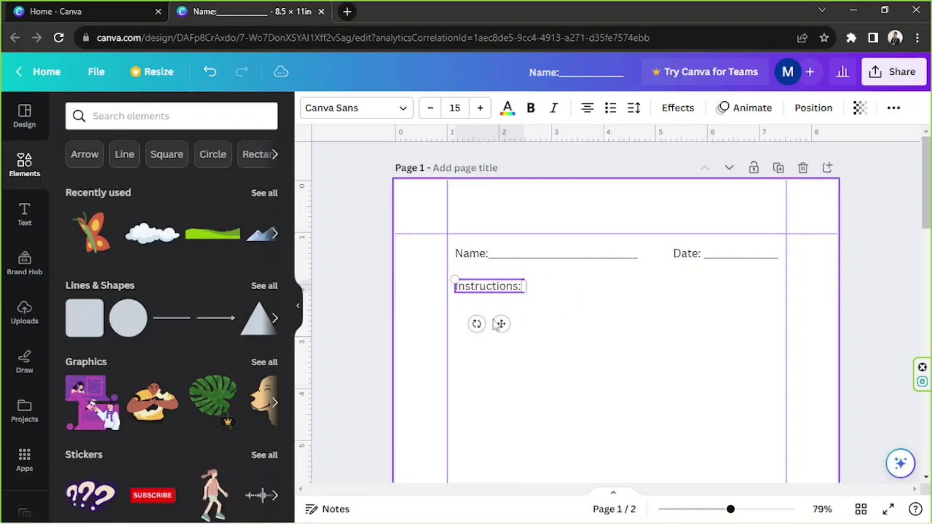
Step: Make the Instructions:, Name: and Date: labels bold
double_click(483, 289)
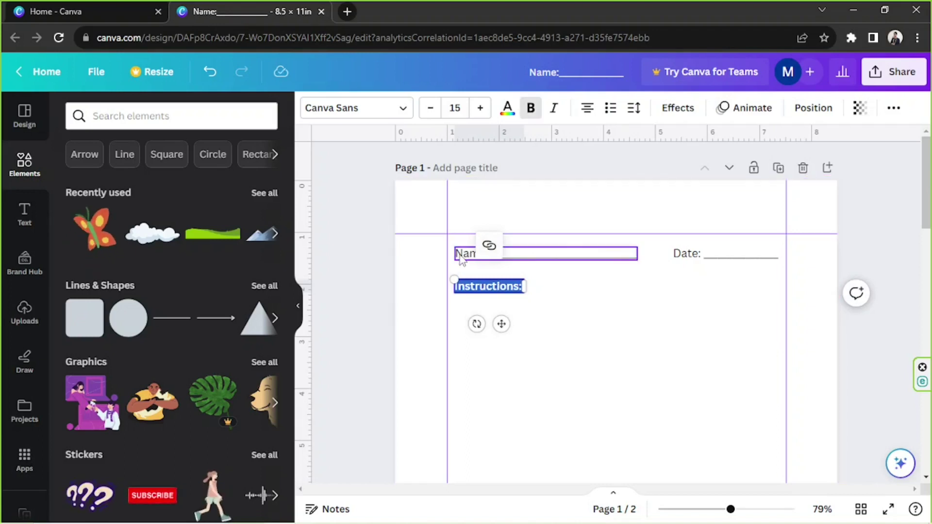
double_click(481, 253)
left_click(488, 252)
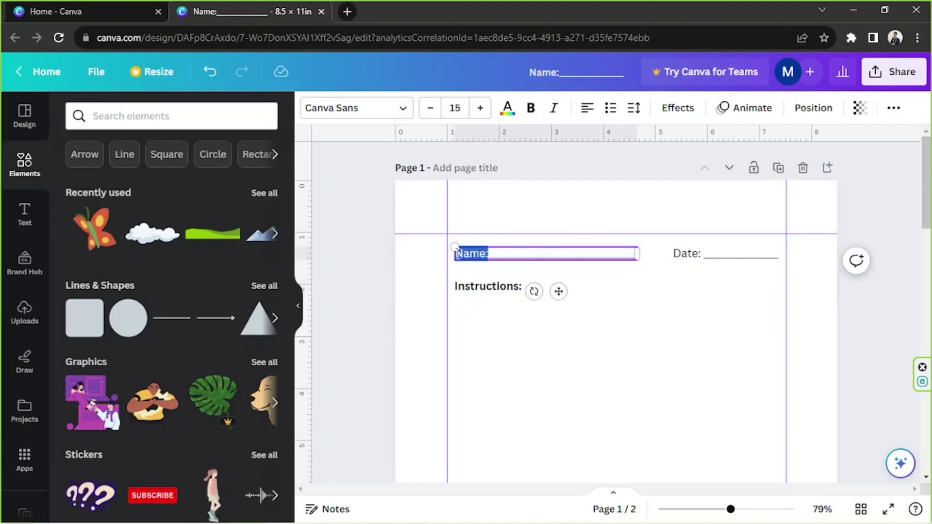
left_click(681, 253)
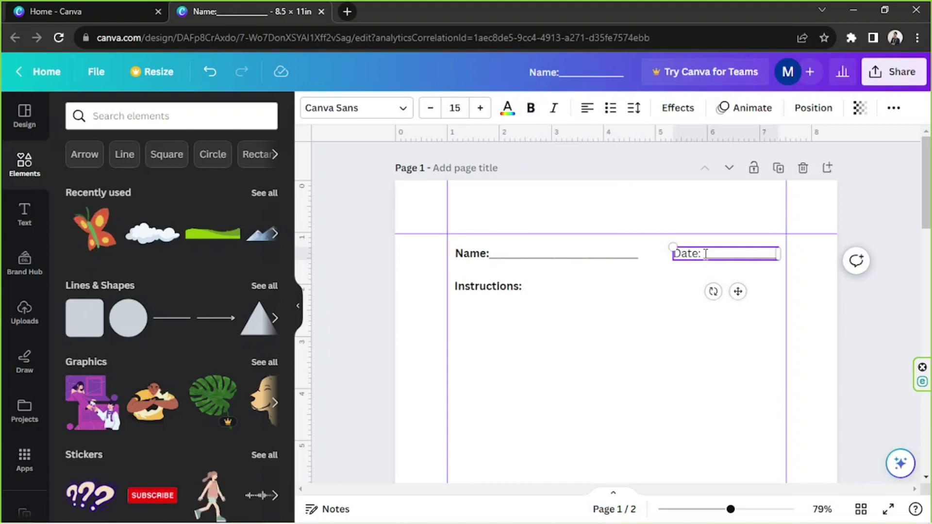
left_click_drag(702, 253, 662, 252)
left_click(645, 306)
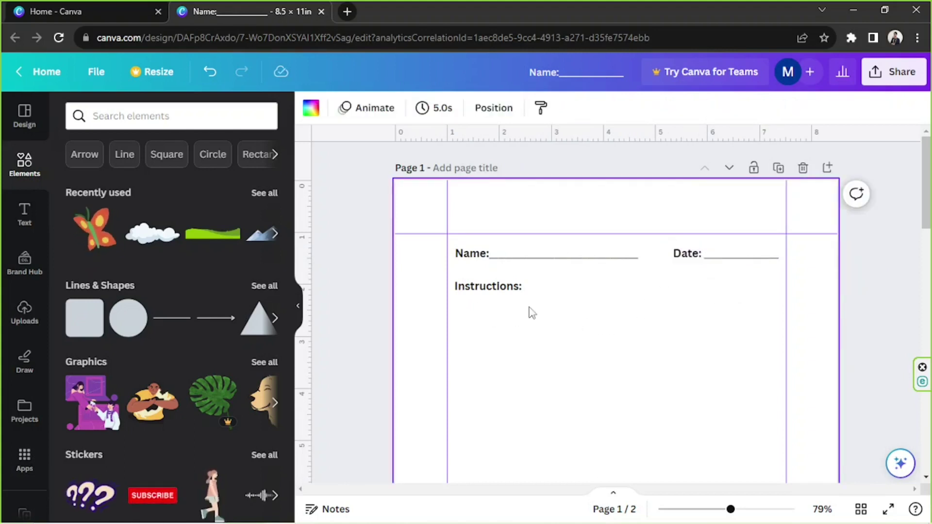
Step: Add a wide, left-aligned size-14 line: 'Match the items from column A to column B.'
key("t")
left_click_drag(542, 361, 502, 343)
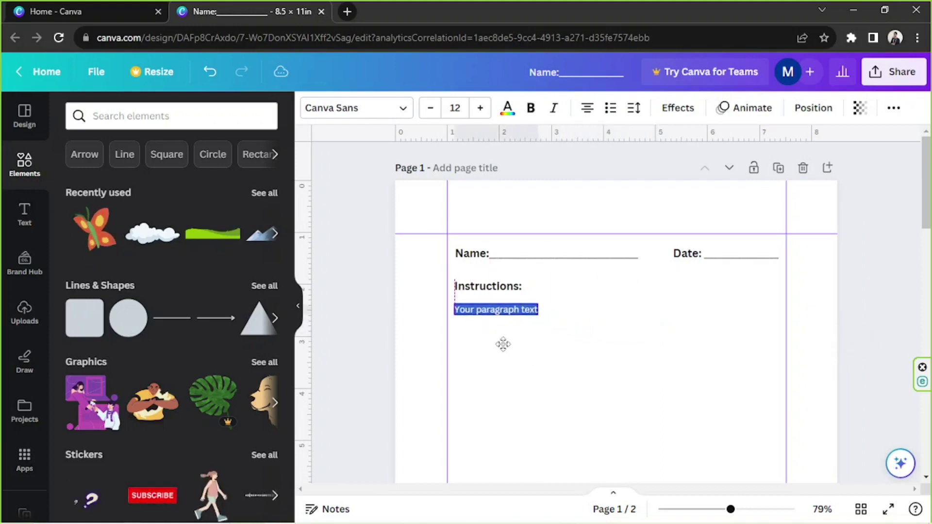
left_click(455, 108)
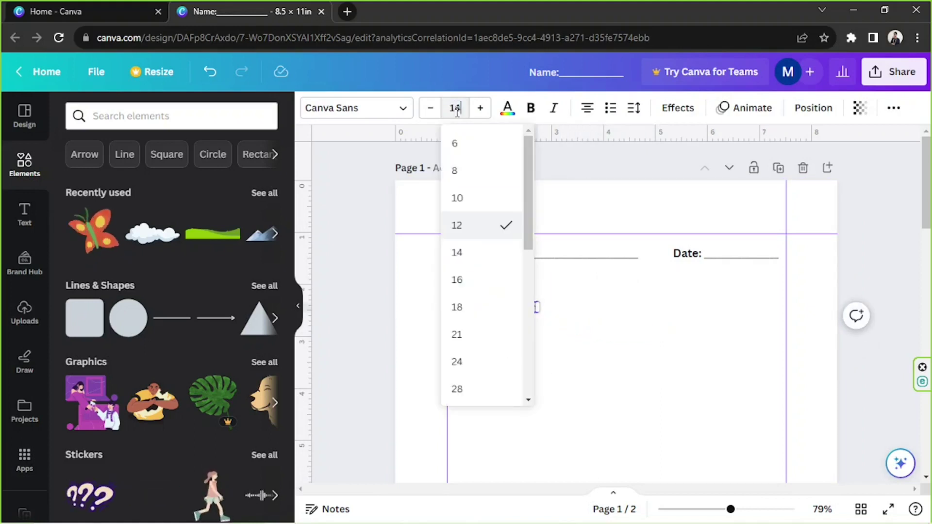
key("Return")
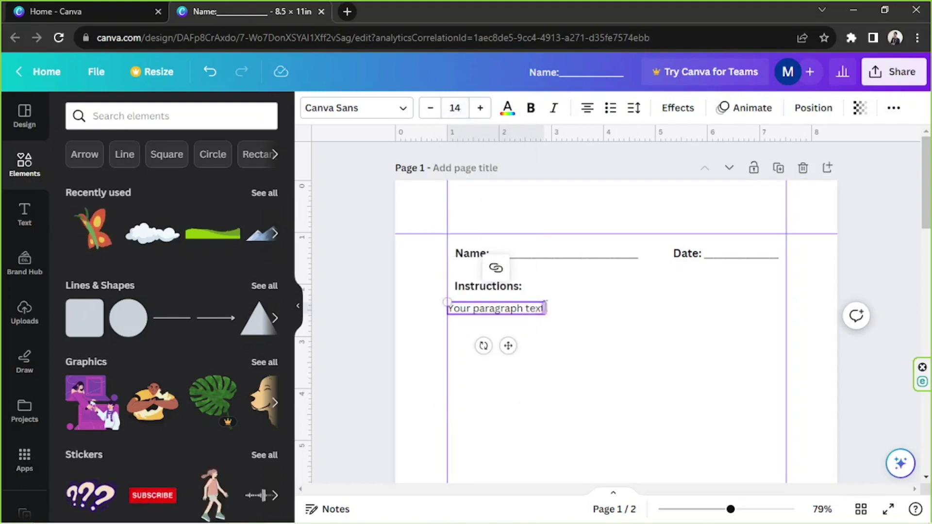
left_click_drag(549, 309, 780, 309)
left_click_drag(625, 346, 628, 348)
left_click(587, 111)
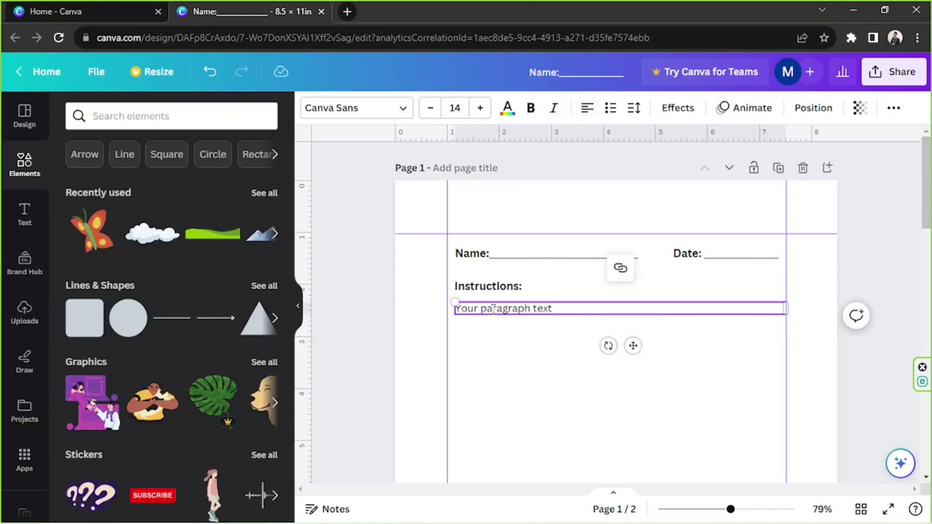
triple_click(494, 310)
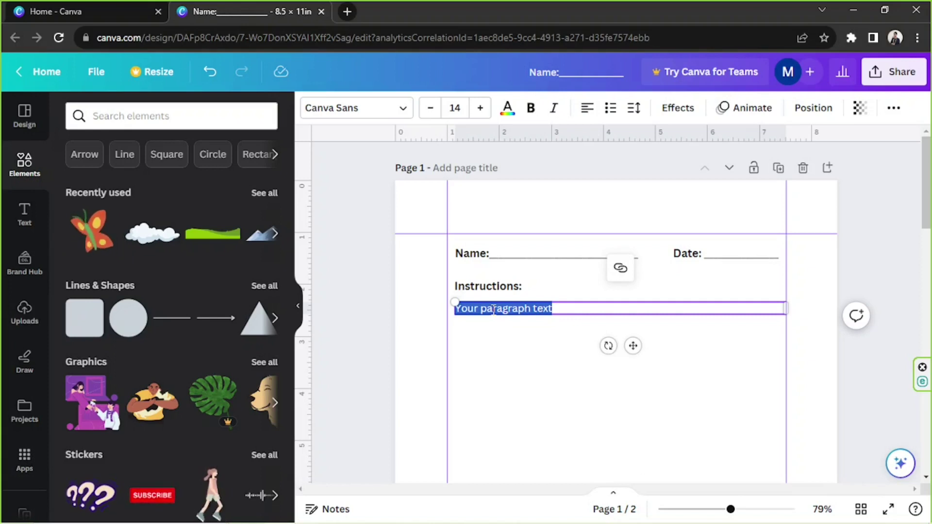
type("Ma")
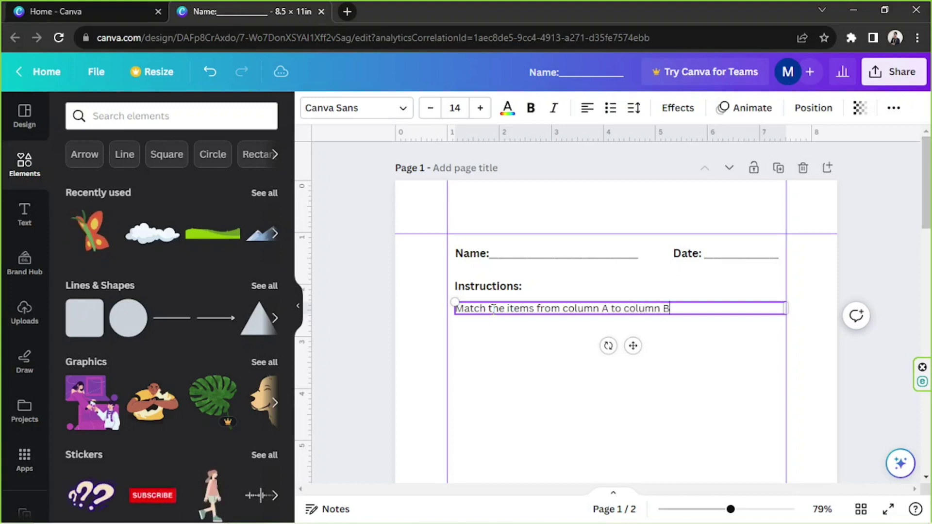
left_click(492, 366)
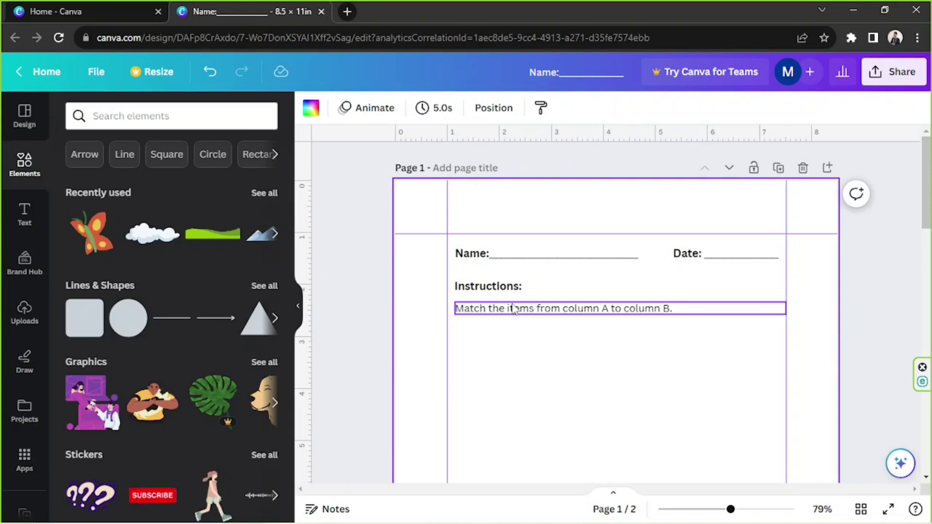
left_click_drag(513, 302, 513, 298)
Step: Add a new text box to page 1 and clear its placeholder text
left_click(516, 351)
scroll(545, 313, "down", 3)
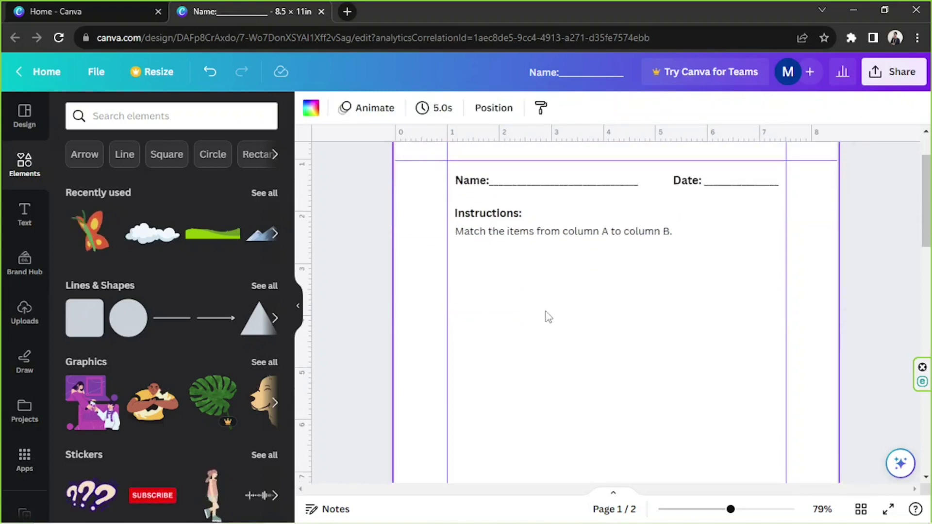
scroll(731, 474, "down", 4)
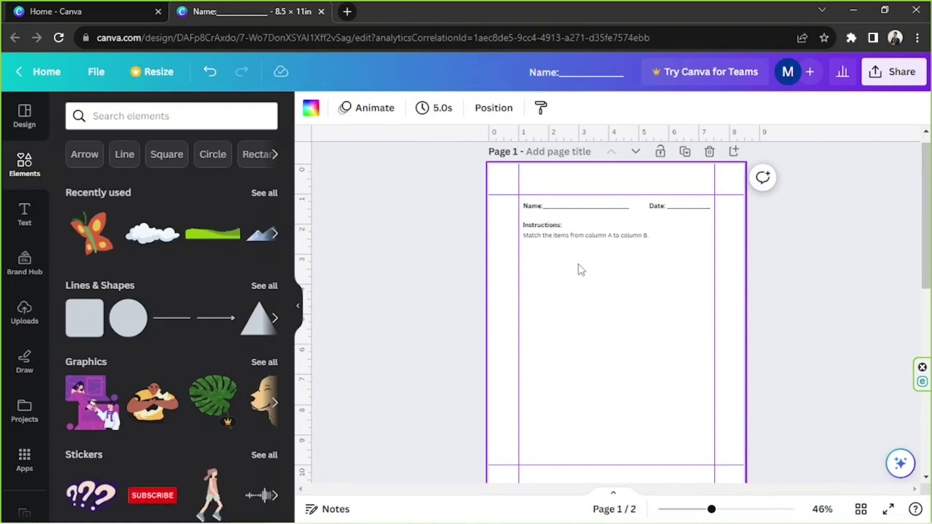
key("t")
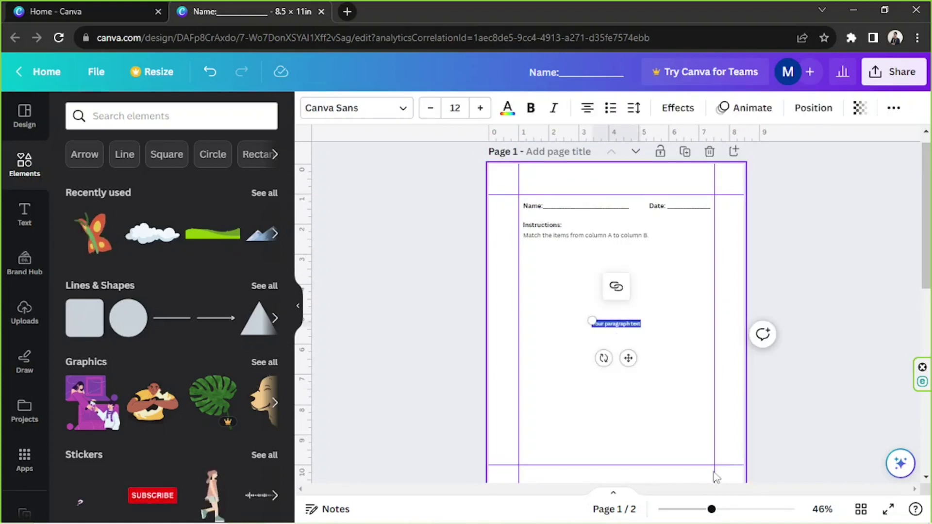
left_click_drag(711, 509, 720, 509)
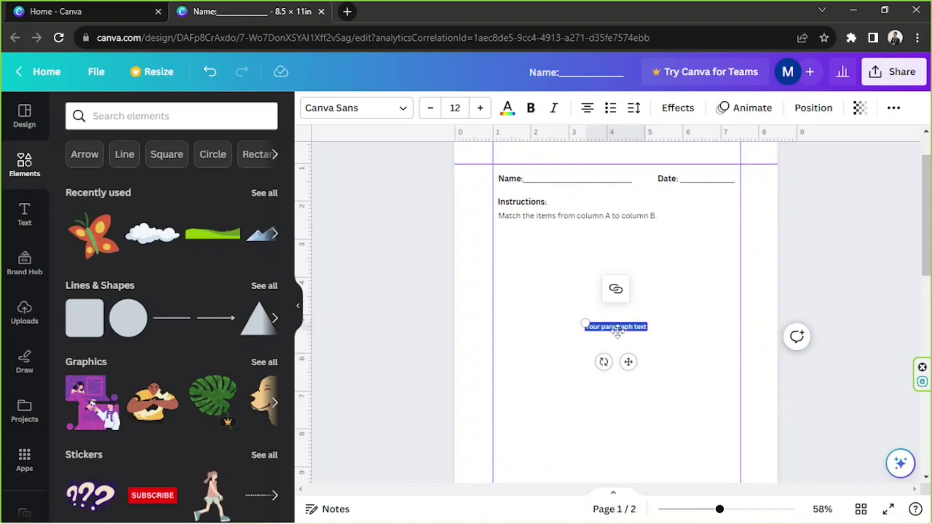
key("BackSpace")
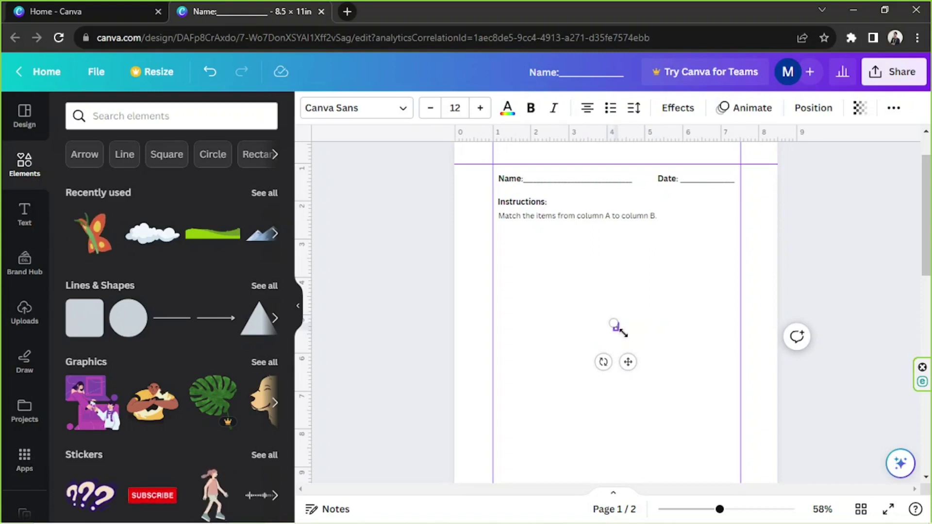
Step: Make the A label bold at font size 25 and move it below the instructions
left_click(531, 107)
left_click(480, 108)
left_click(480, 108)
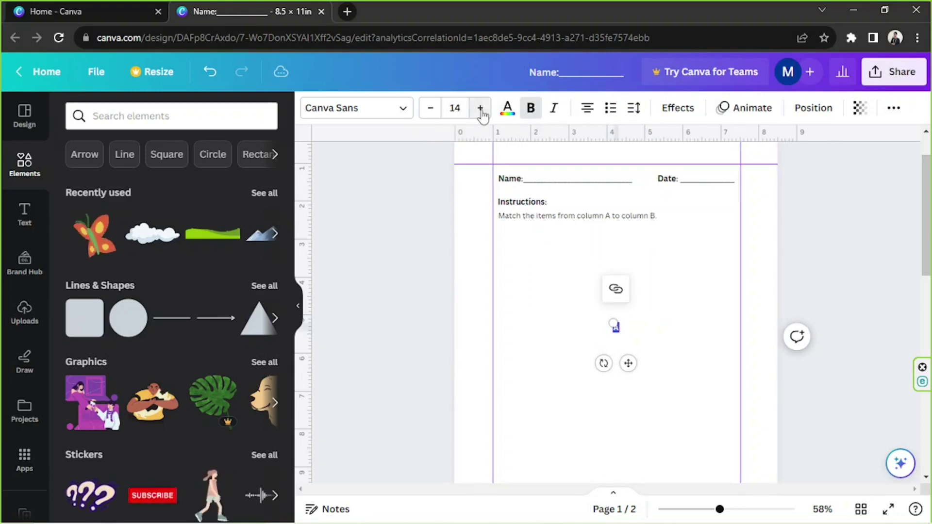
left_click(480, 107)
left_click(480, 108)
left_click(480, 108)
left_click(479, 108)
left_click(480, 107)
left_click(480, 108)
left_click(480, 107)
left_click(480, 108)
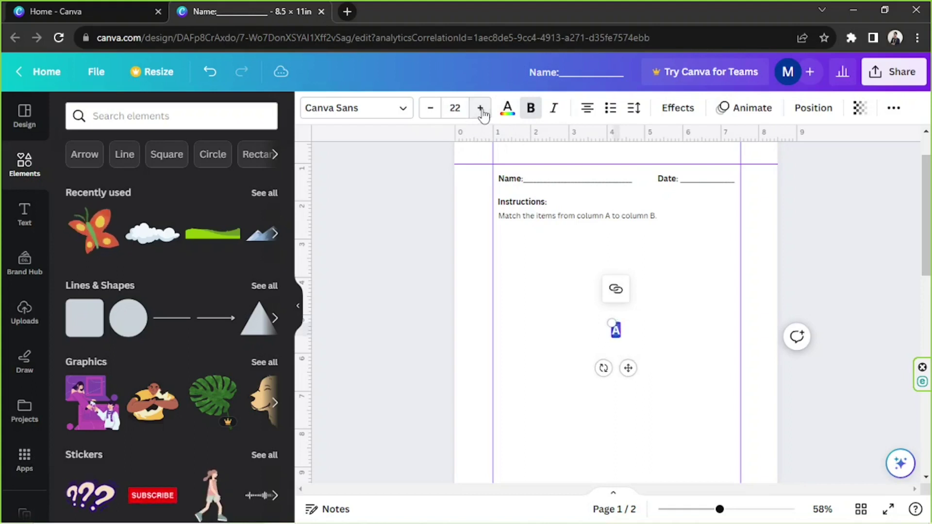
left_click(455, 109)
key("Return")
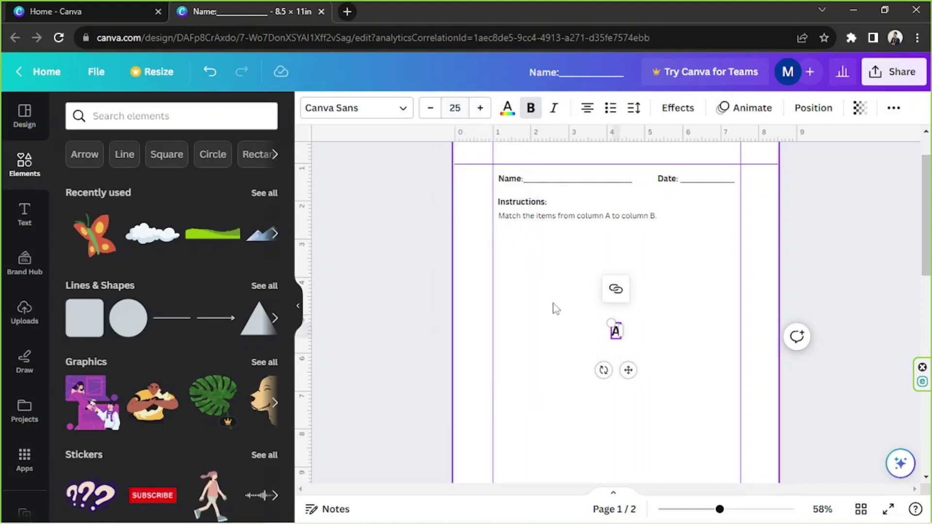
left_click_drag(628, 368, 685, 294)
left_click(636, 302)
Step: Duplicate the A label and change the copy to read B
left_click(561, 255)
left_click(537, 213)
type("B")
left_click(660, 332)
left_click(671, 254)
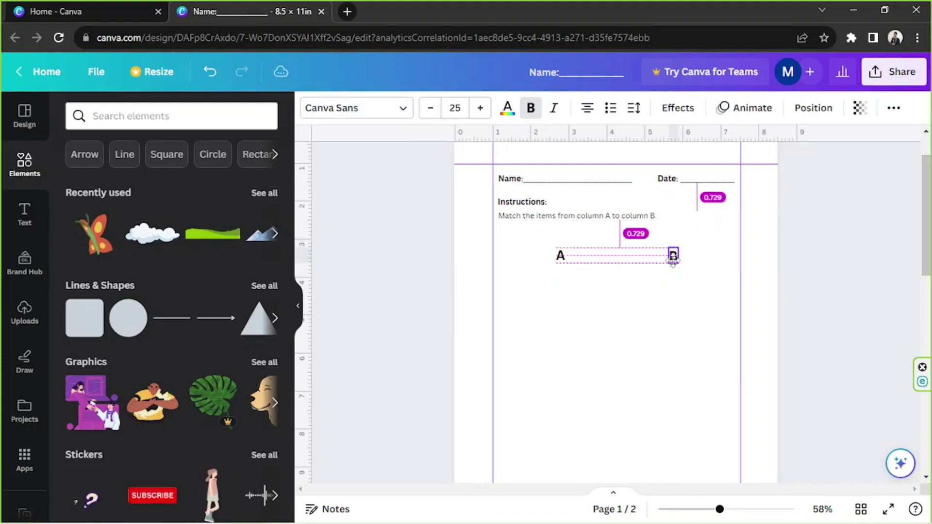
left_click(597, 414)
Step: Select the A and B headings together and nudge them until the guides snap into alignment
scroll(612, 328, "up", 1)
left_click_drag(612, 328, 547, 309)
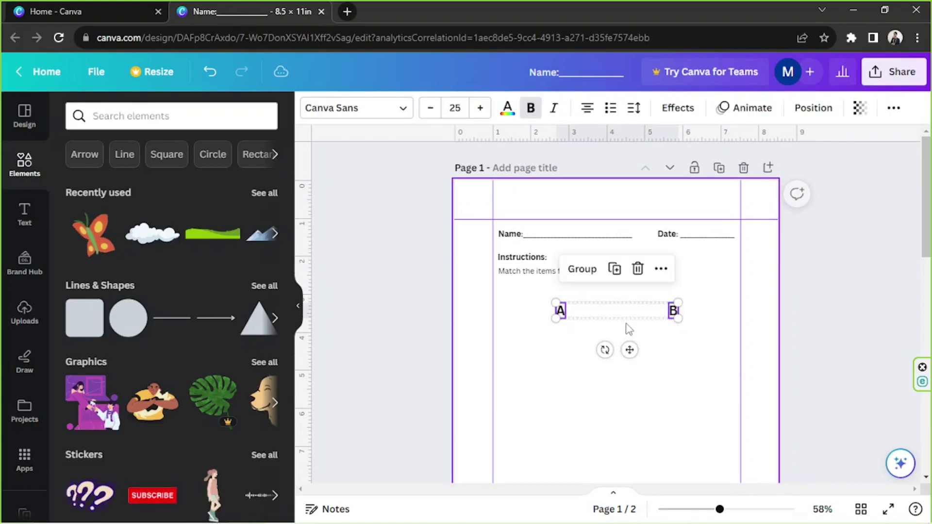
left_click(631, 341)
left_click_drag(692, 348, 555, 304)
left_click_drag(626, 350, 625, 349)
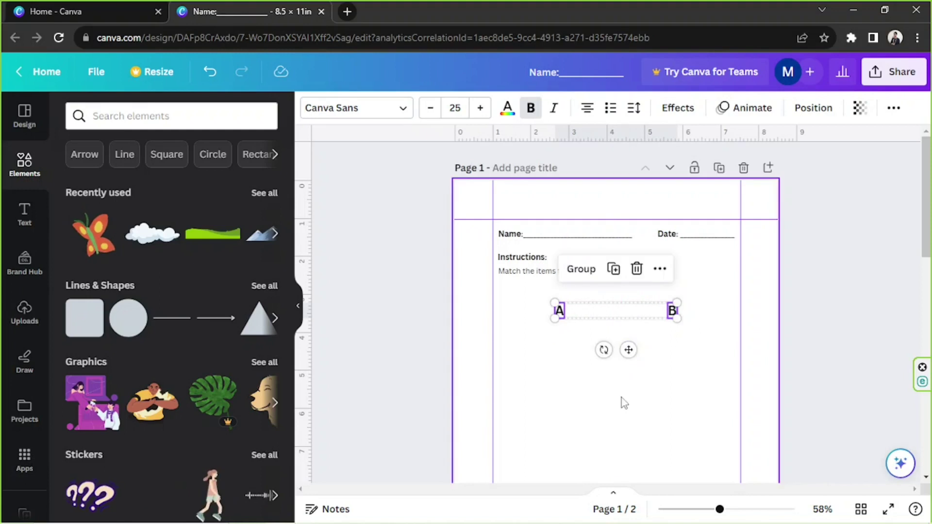
left_click(602, 401)
scroll(601, 400, "down", 2)
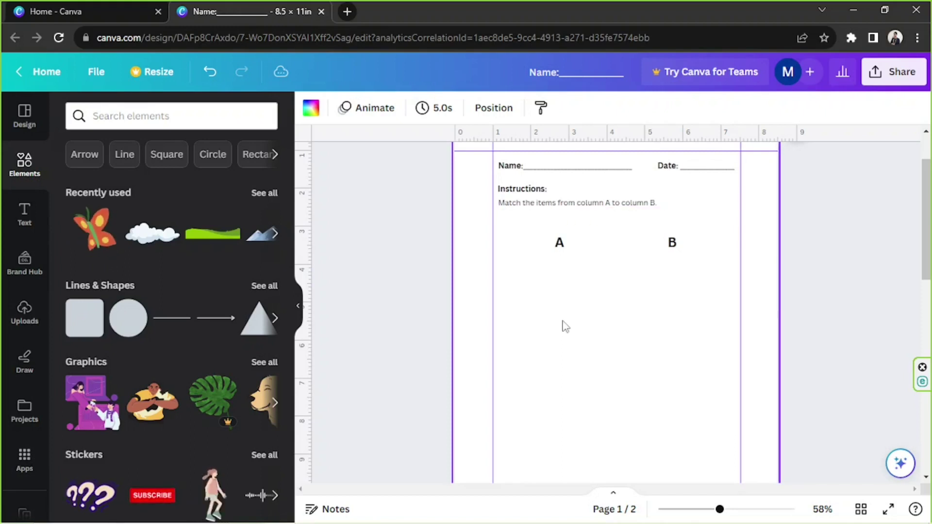
Step: Duplicate the Instructions text box below heading A and retype it as "1."
scroll(558, 312, "up", 2)
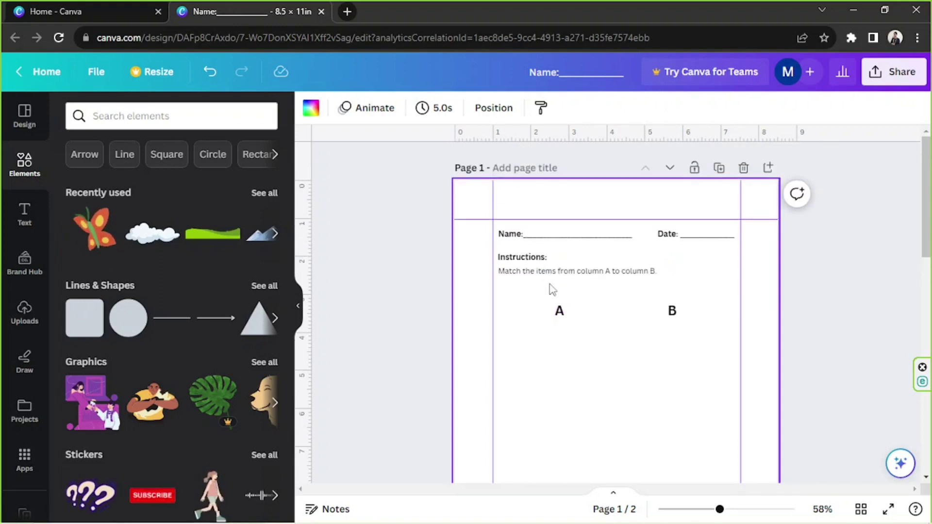
left_click(532, 260)
left_click(499, 216)
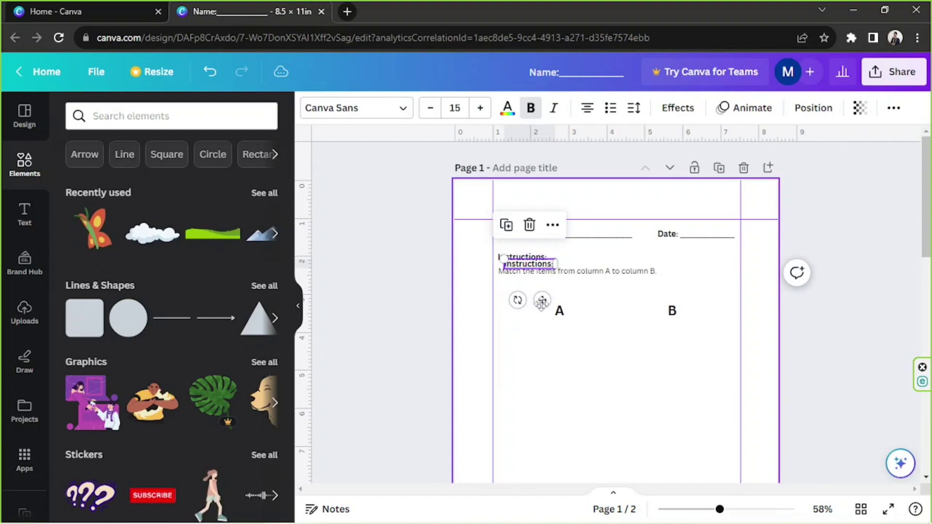
left_click_drag(541, 299, 535, 372)
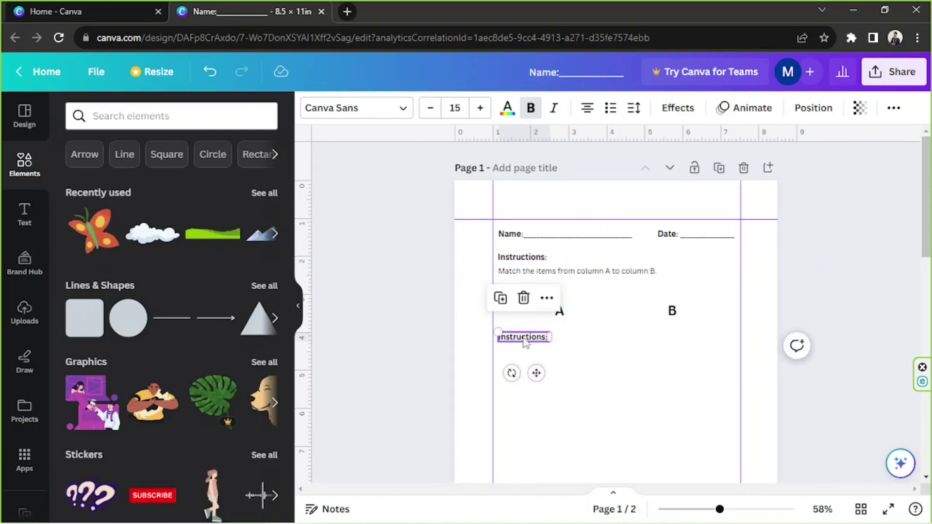
double_click(524, 336)
type("1.")
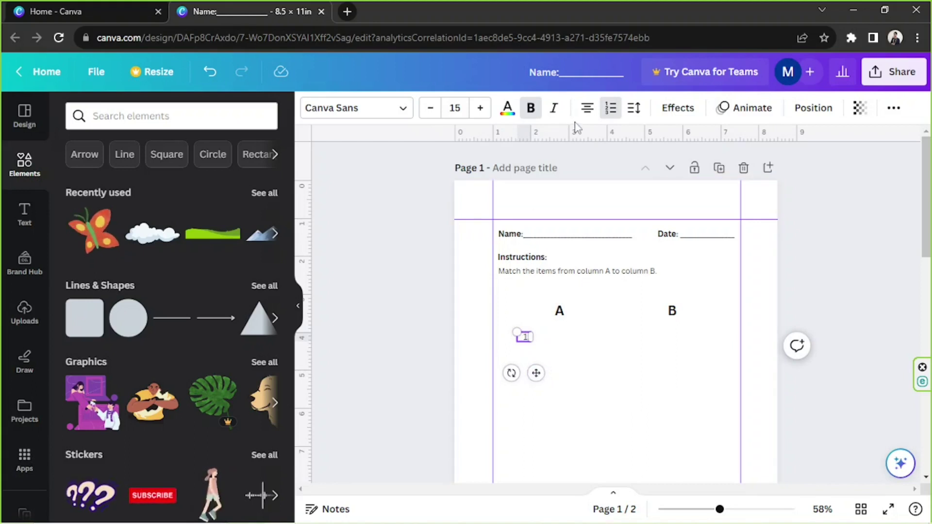
left_click(593, 364)
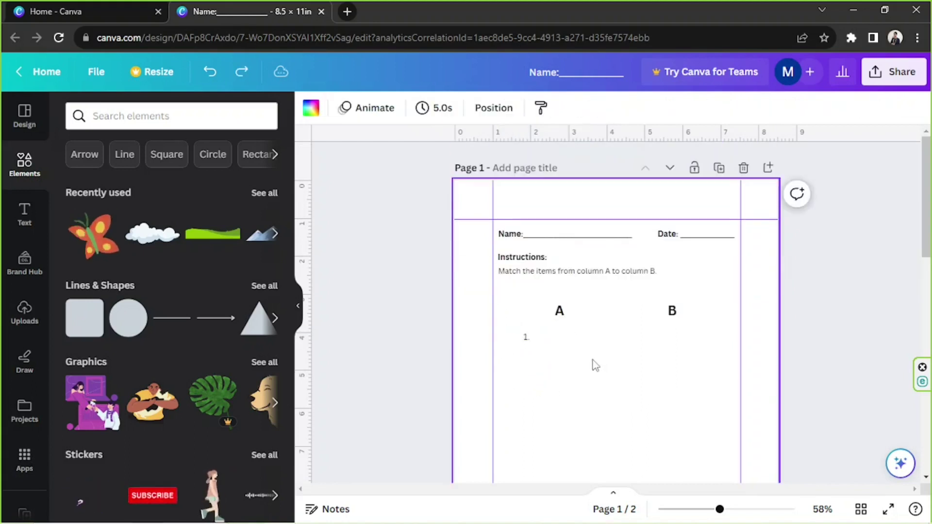
key("ctrl+z")
Step: Reposition the 1. label further down the left side of the page
left_click_drag(530, 341, 570, 366)
scroll(558, 243, "down", 2)
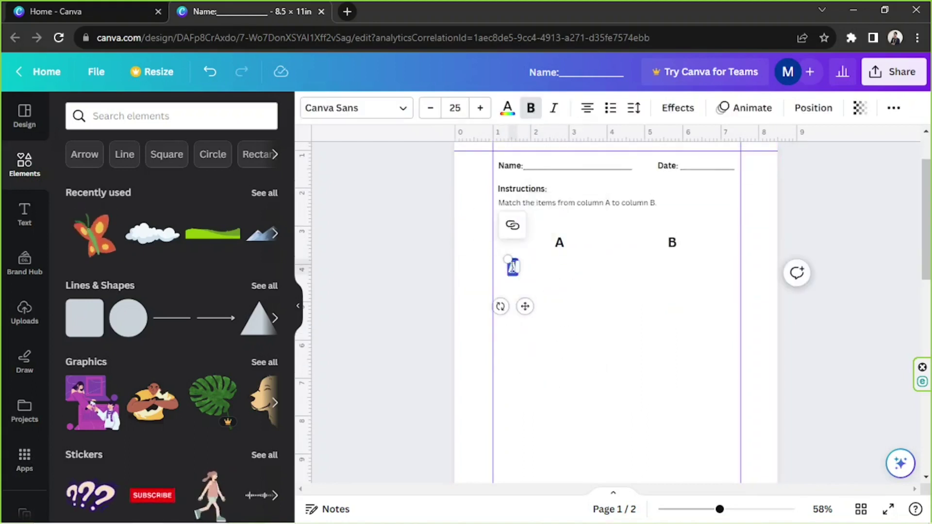
left_click_drag(514, 229, 510, 208)
scroll(509, 209, "down", 2)
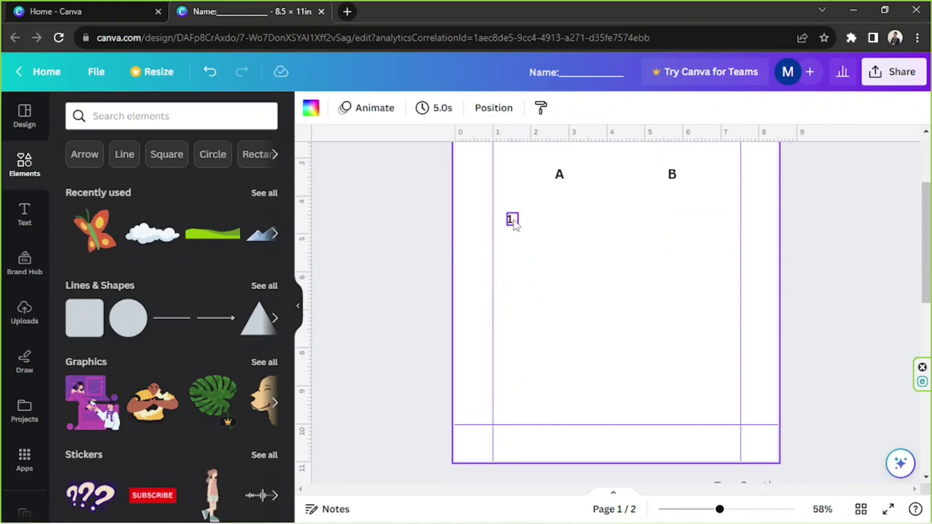
left_click_drag(524, 256, 524, 351)
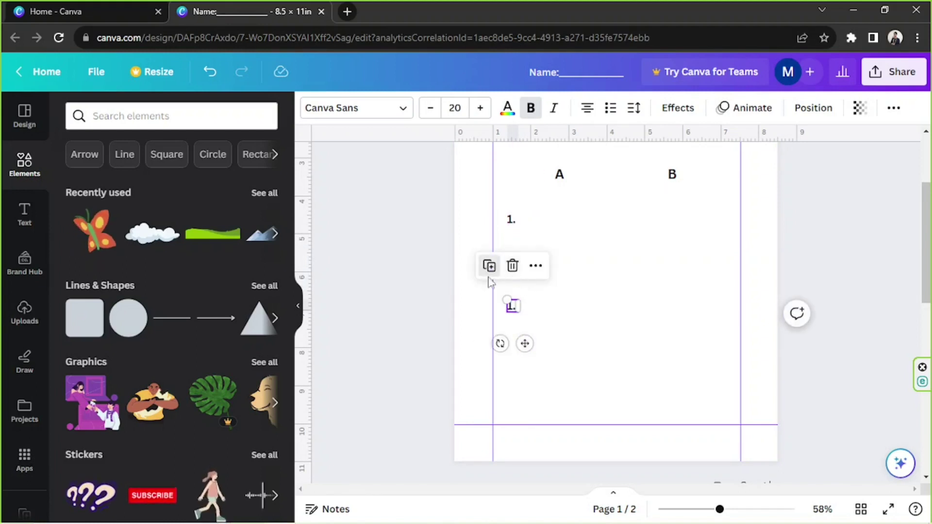
Step: Copy the 1. label down the column and renumber the copies 2. and 3
left_click(489, 268)
left_click(757, 327)
scroll(759, 326, "up", 2)
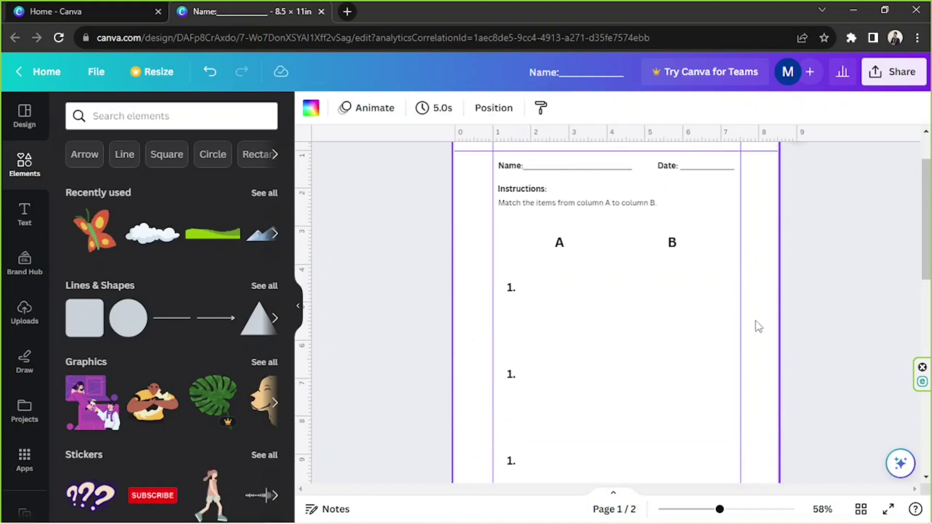
left_click(510, 374)
left_click(509, 373)
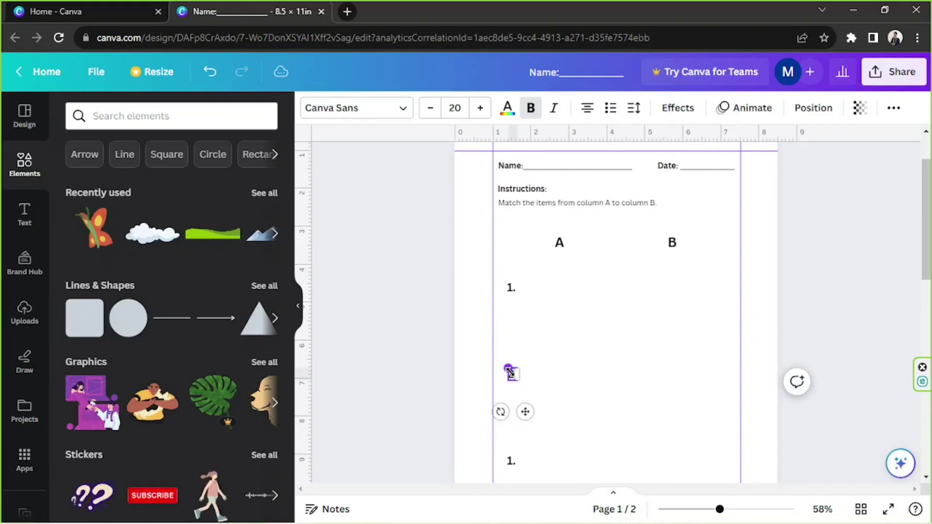
left_click(537, 379)
scroll(536, 378, "down", 3)
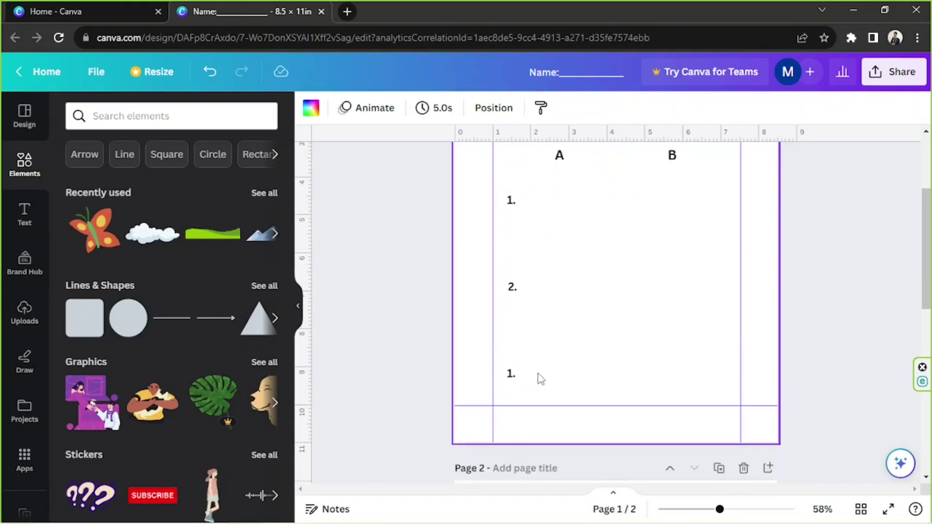
left_click(509, 329)
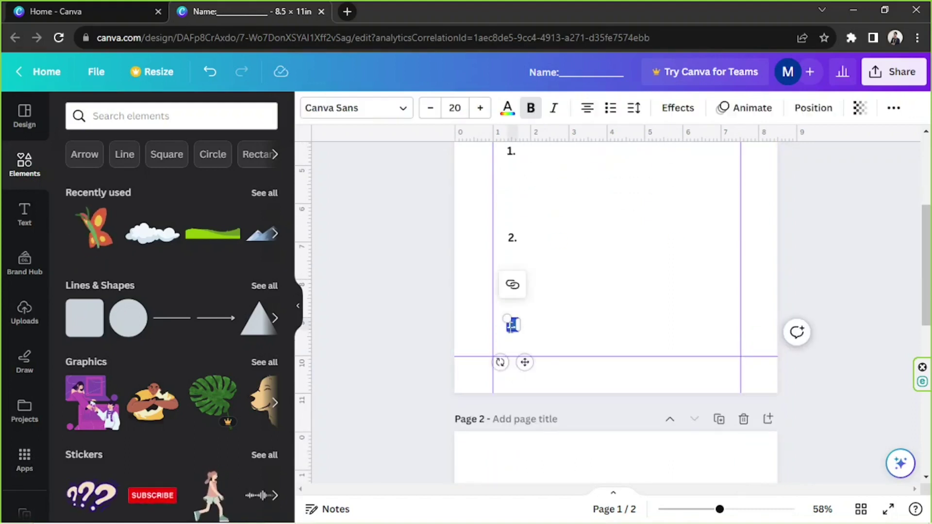
left_click(707, 243)
scroll(709, 243, "up", 3)
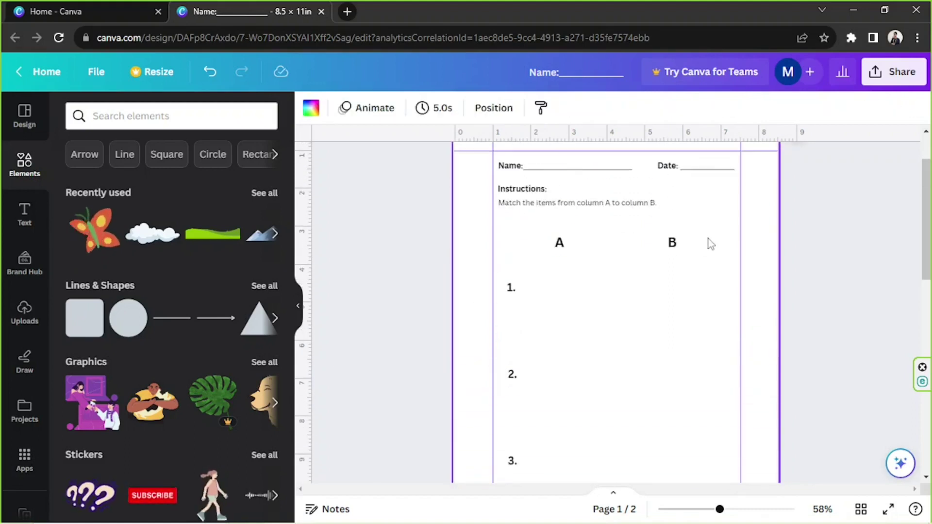
scroll(726, 189, "down", 3)
scroll(630, 243, "up", 2)
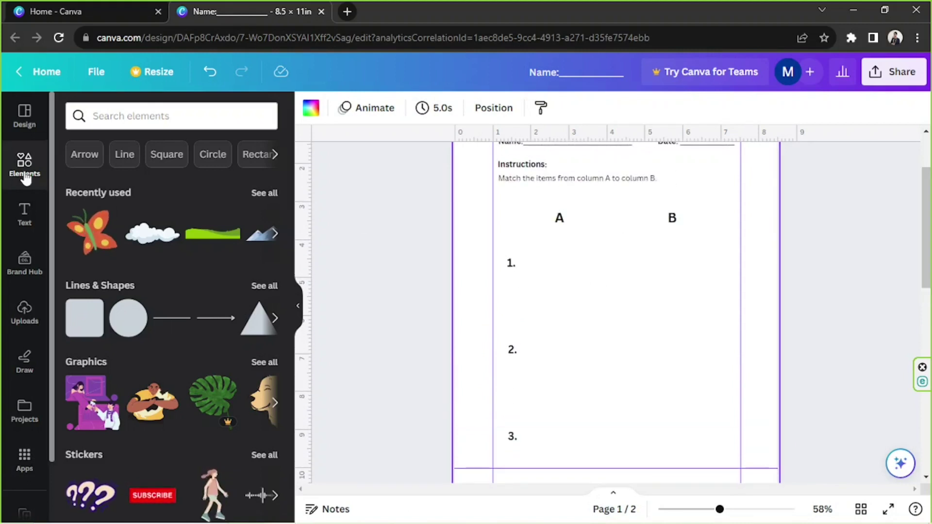
Step: Search Elements for TURTLE and place a shrunken green turtle graphic beside 1
left_click(129, 113)
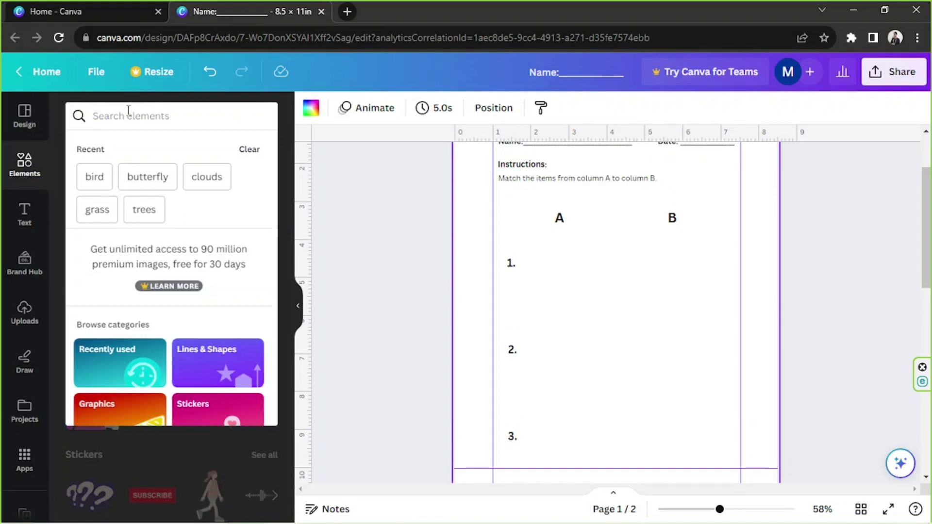
type("TUR")
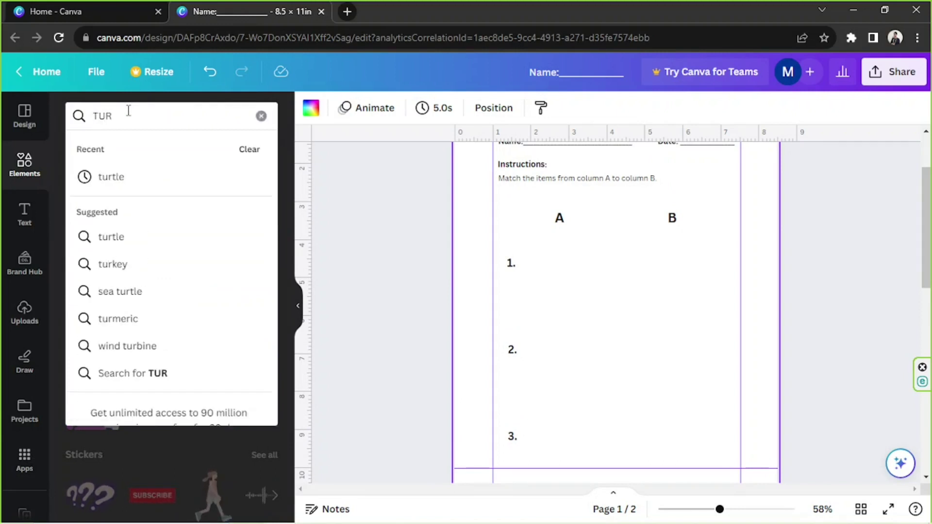
type("T")
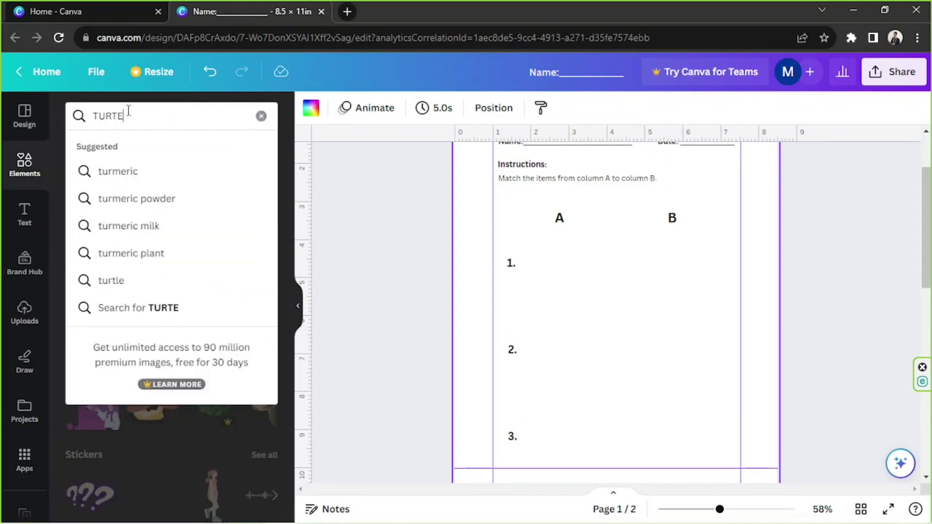
type("LE")
key("Return")
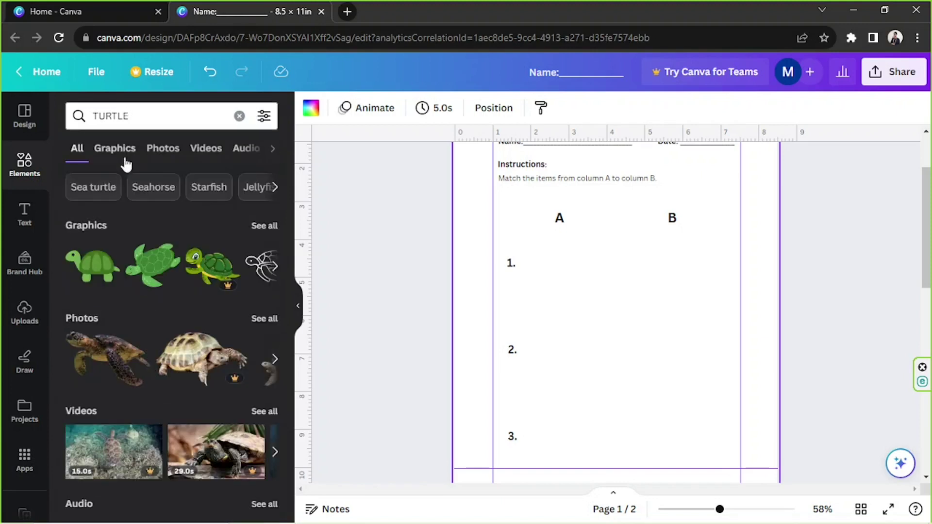
left_click(109, 278)
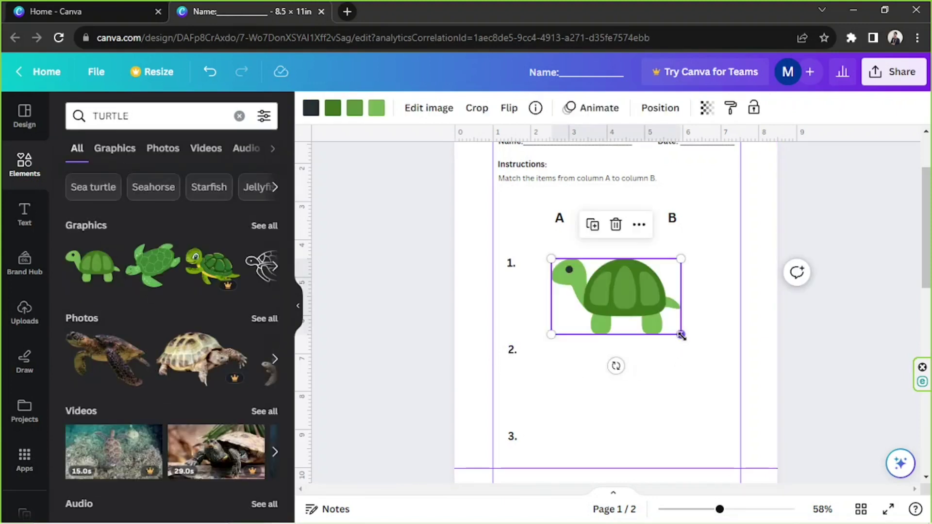
left_click_drag(681, 335, 627, 303)
left_click_drag(582, 279, 561, 262)
Step: Search for DINOSAUR and place a resized green dinosaur graphic beside 2
left_click(145, 116)
key("ctrl+a")
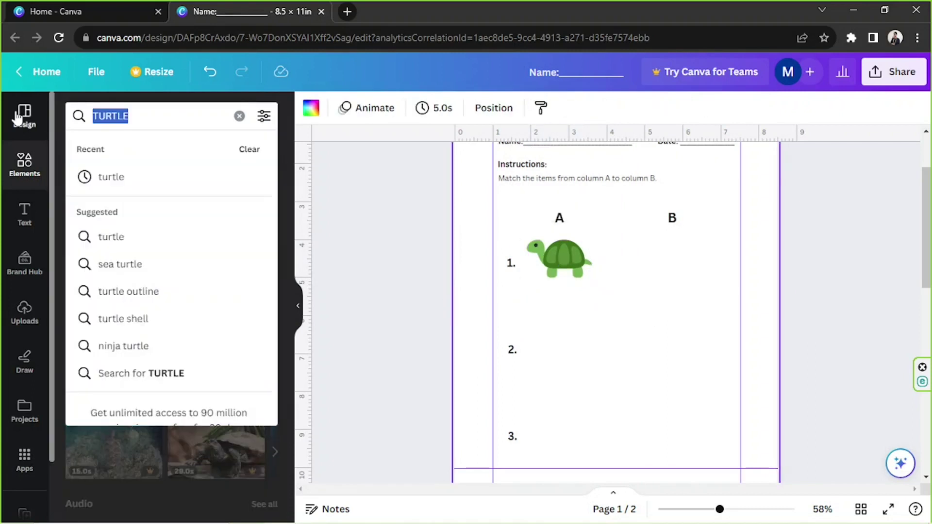
type("DINOSAUR")
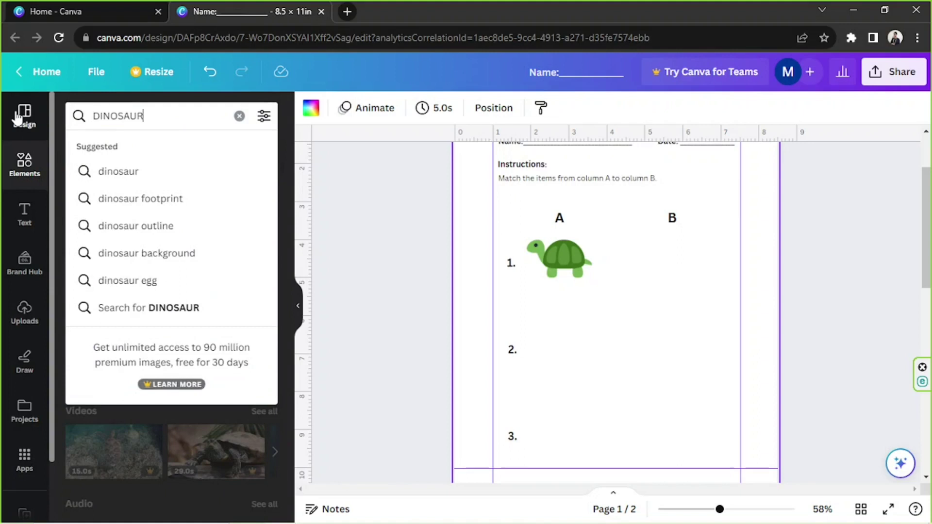
key("Return")
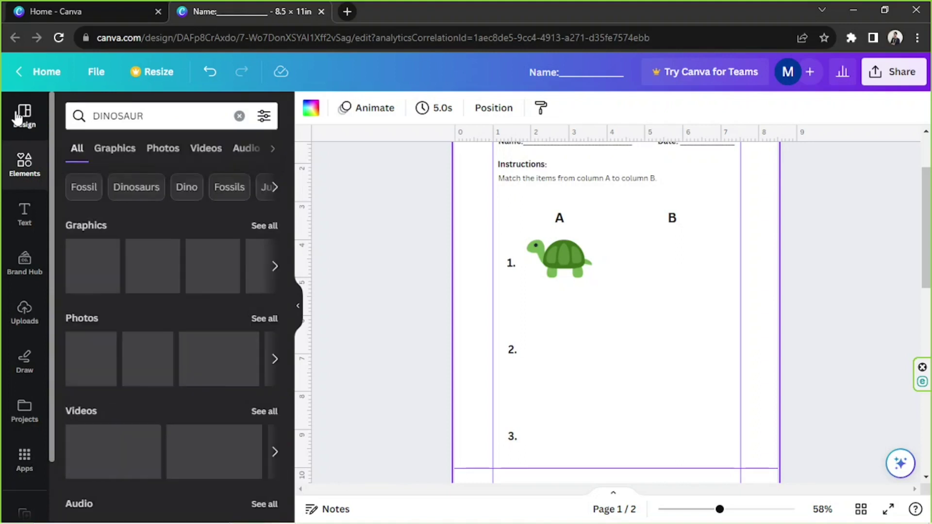
left_click(104, 250)
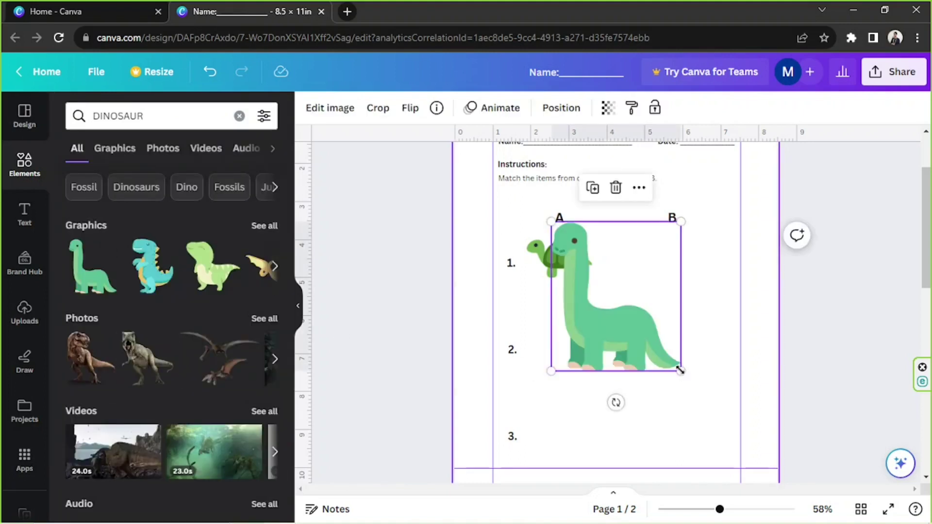
left_click_drag(681, 372, 607, 284)
left_click_drag(580, 250, 559, 312)
left_click_drag(602, 357, 593, 358)
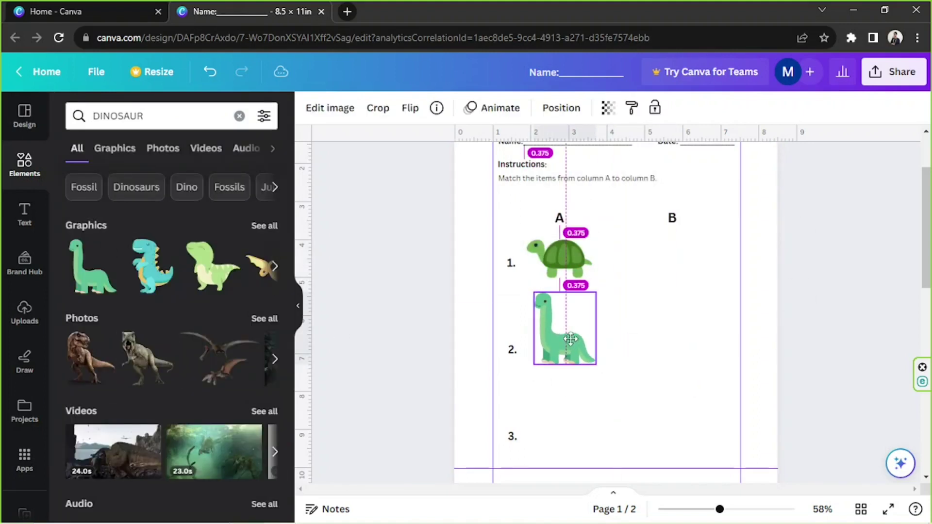
left_click(651, 353)
Step: Search ELEPHANT, filter to elephant graphics, and place a shrunken grey elephant beside 3
left_click(159, 115)
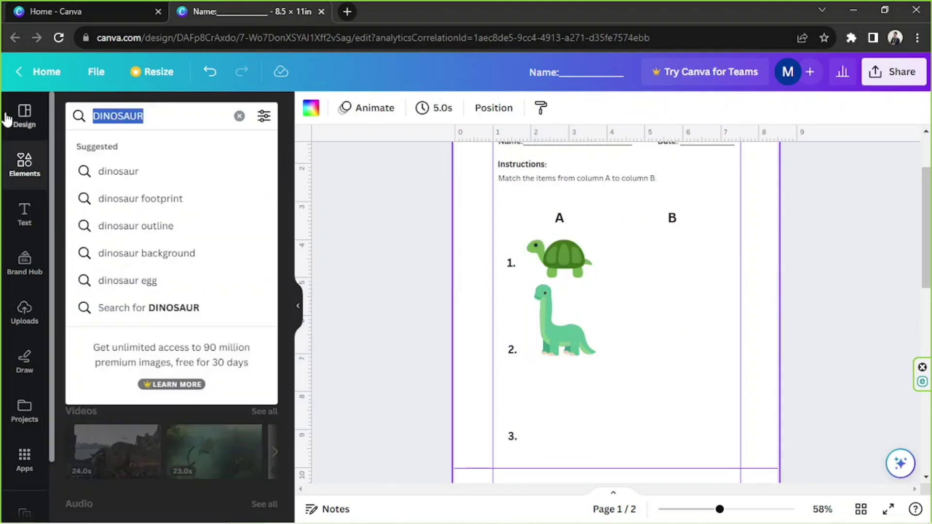
type("ELEPHANT")
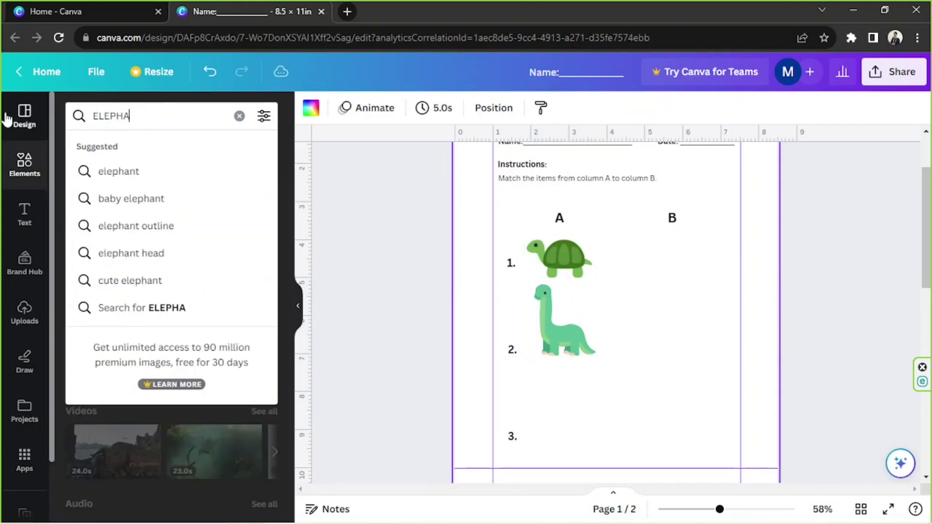
key("Return")
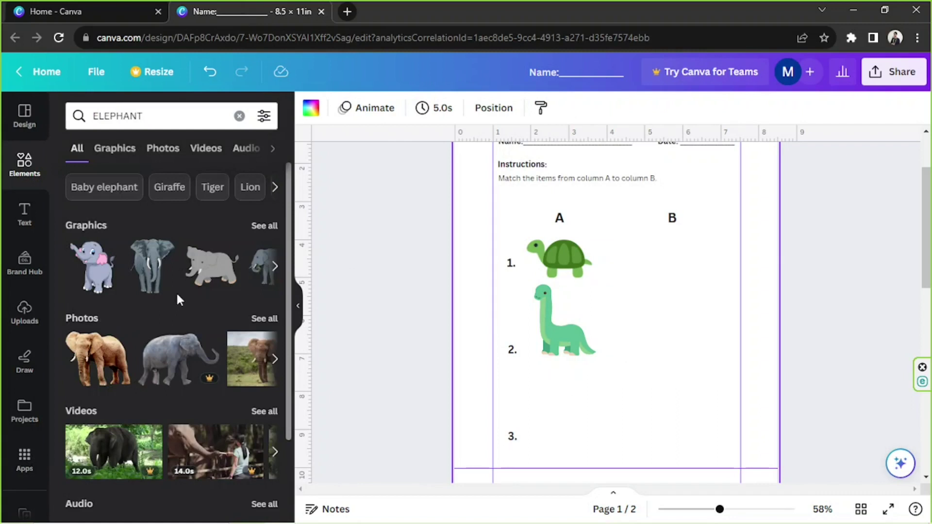
left_click(115, 149)
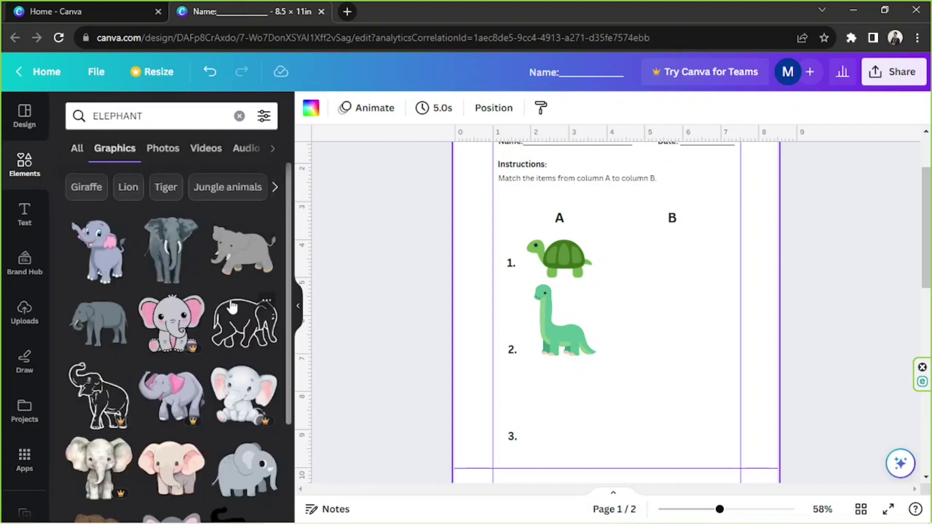
scroll(225, 299, "down", 3)
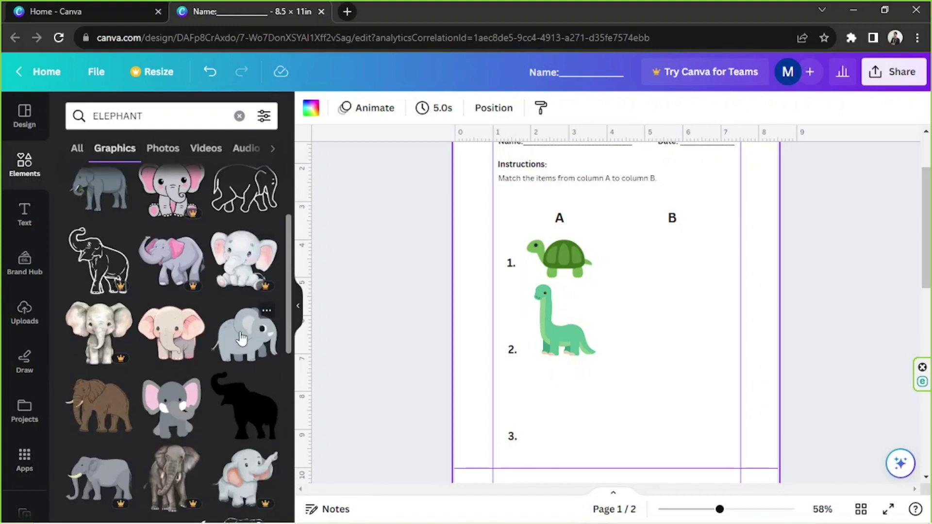
left_click(242, 338)
left_click_drag(677, 242, 619, 289)
left_click_drag(577, 322, 563, 413)
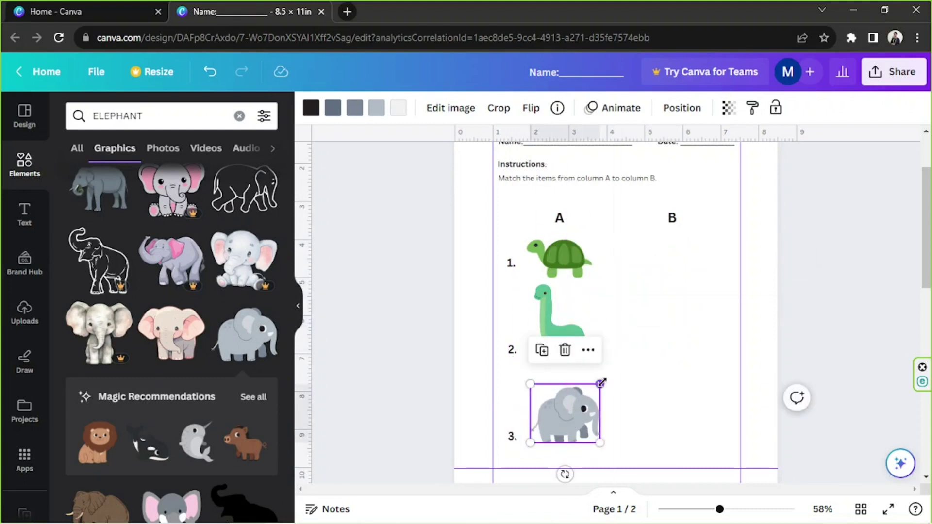
left_click(669, 366)
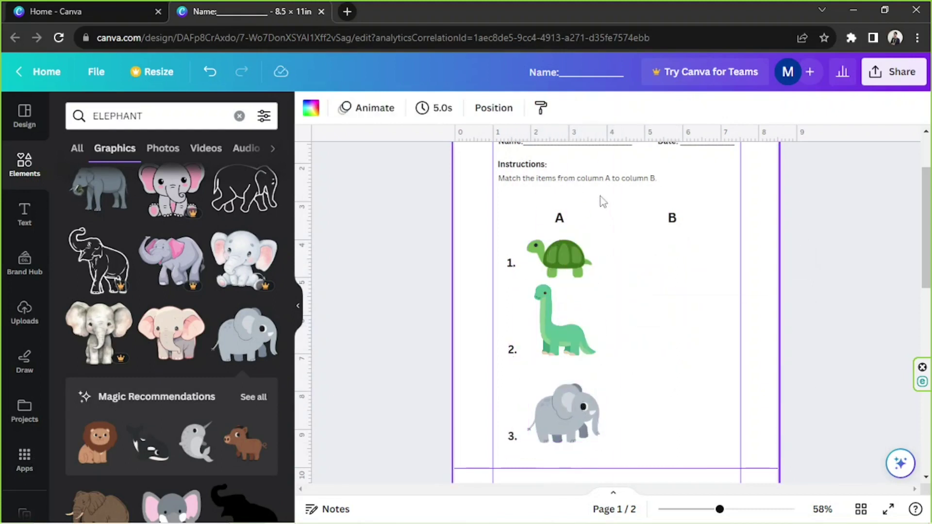
scroll(569, 222, "up", 2)
Step: Duplicate the Instructions box into column B beside row 1 and retype it as "Elephant"
left_click(536, 234)
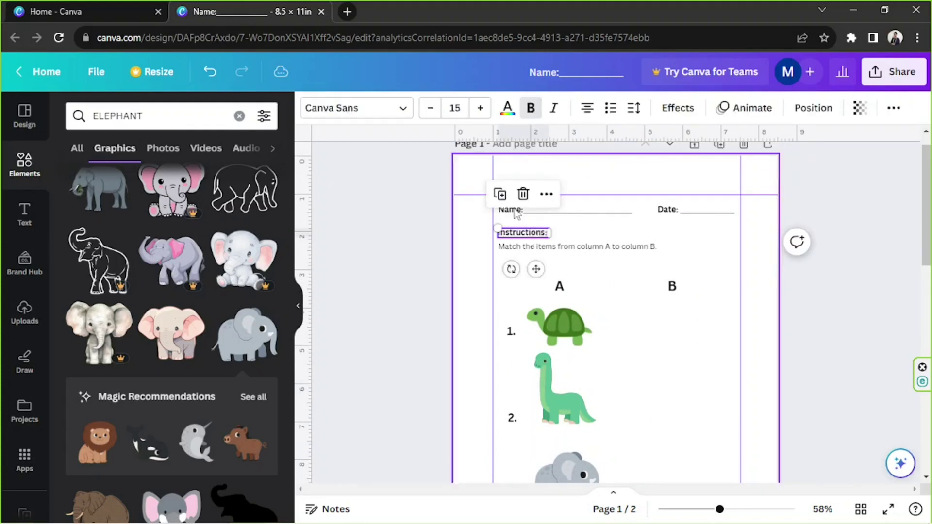
left_click(500, 194)
left_click_drag(539, 274, 684, 362)
double_click(678, 326)
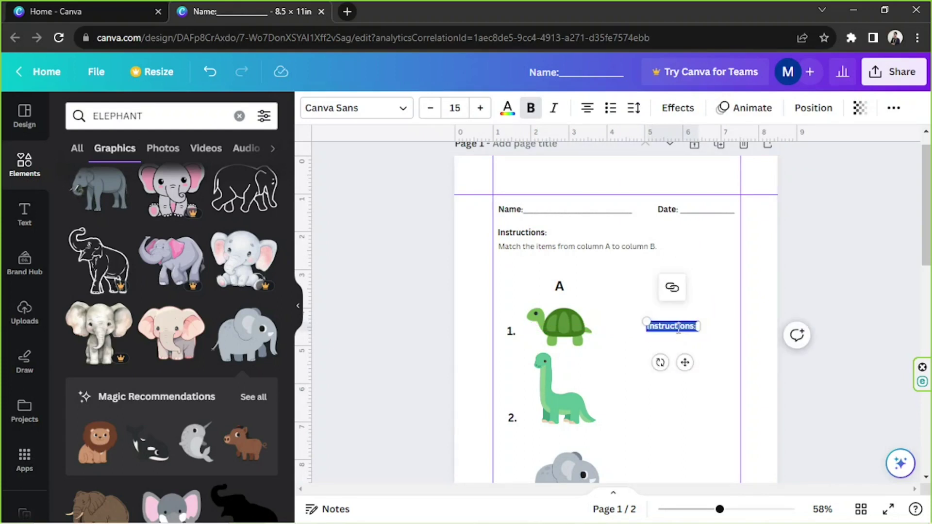
scroll(631, 322, "down", 2)
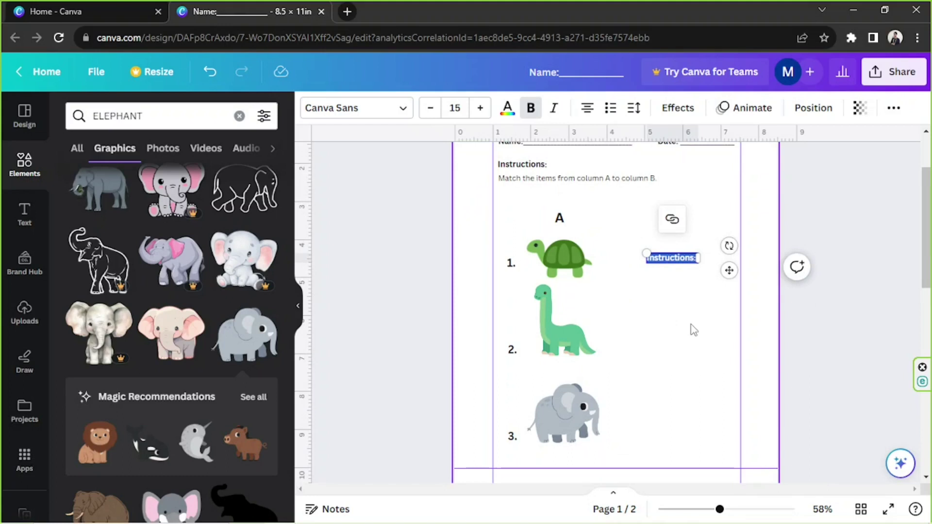
key("alt")
key("BackSpace")
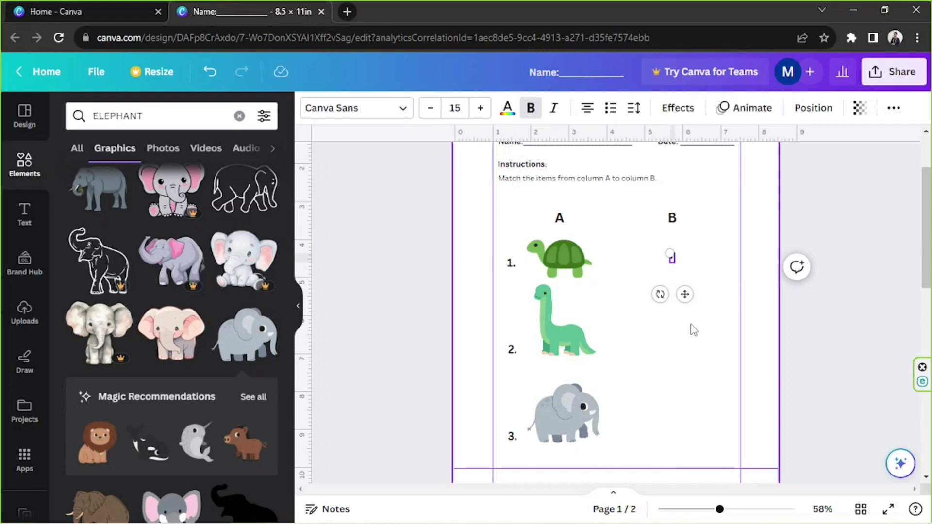
type("eLEF")
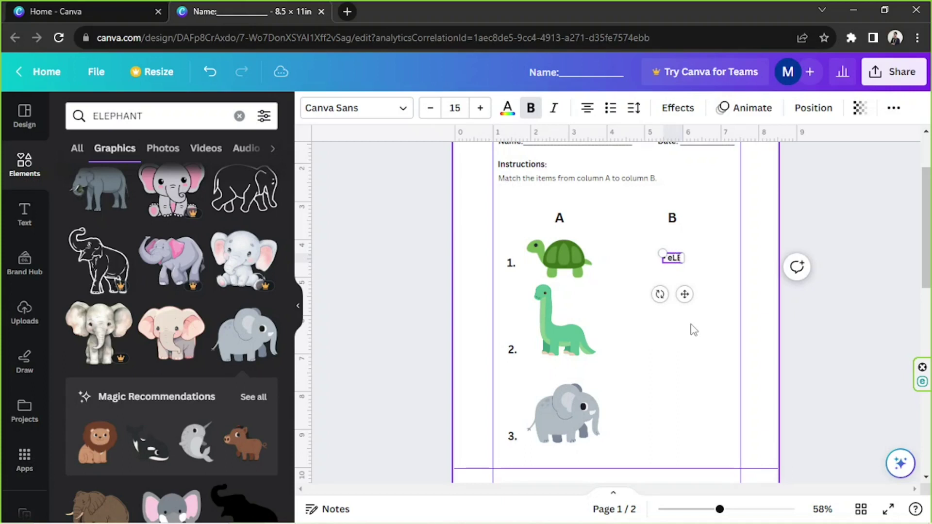
key("BackSpace")
key("BackSpace")
key("BackSpace")
key("BackSpace")
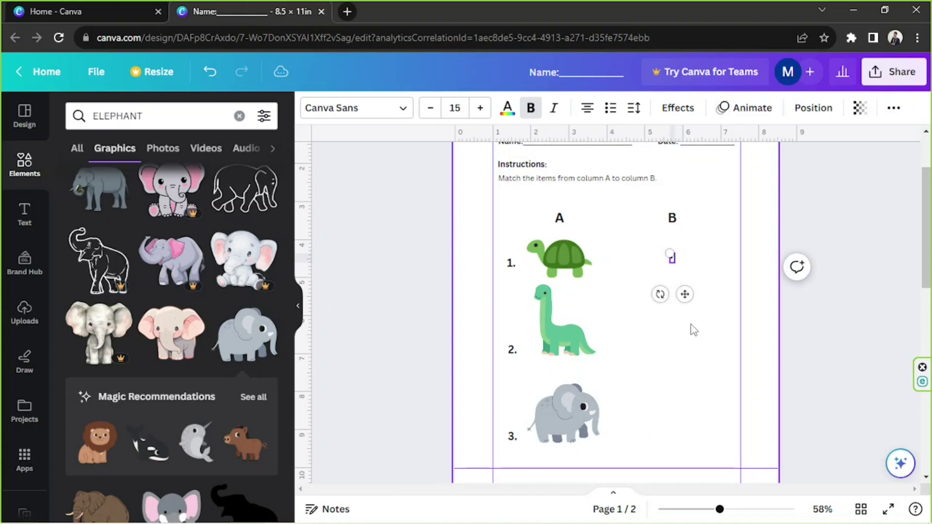
type("Elephan")
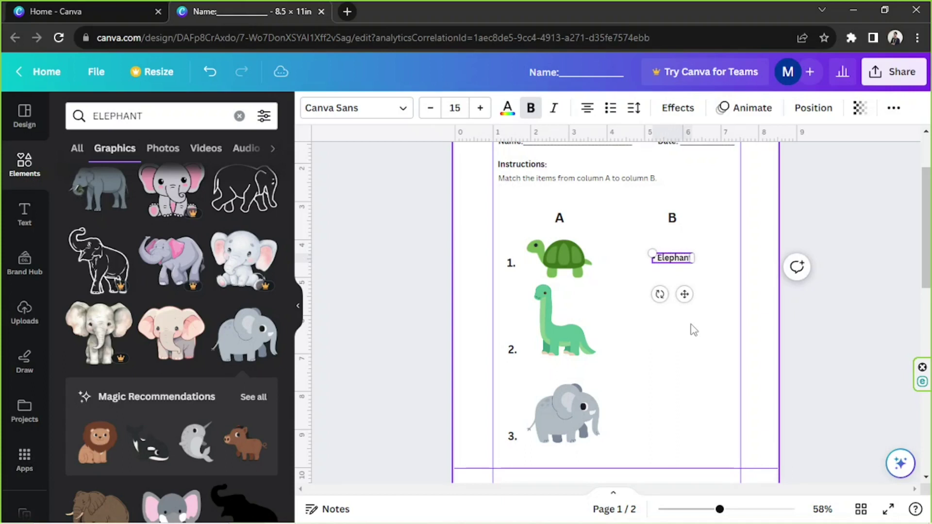
type("t")
left_click(701, 291)
left_click(677, 258)
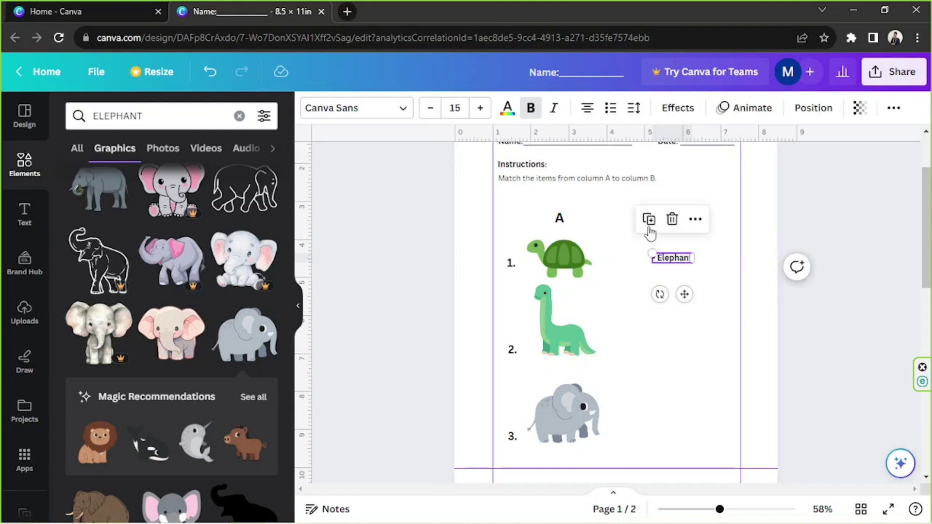
Step: Move the Elephant copy beside number 2 and retype it as "Turtle"
left_click_drag(684, 294, 684, 384)
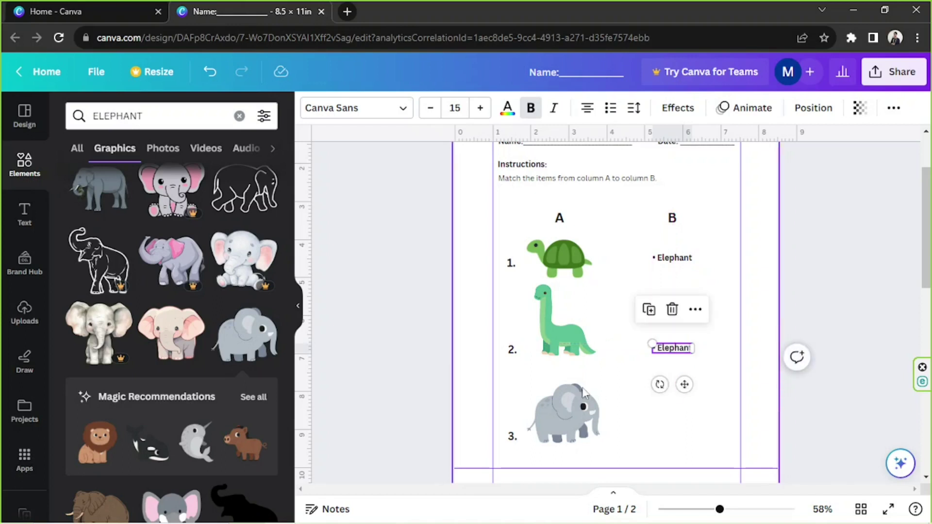
double_click(674, 347)
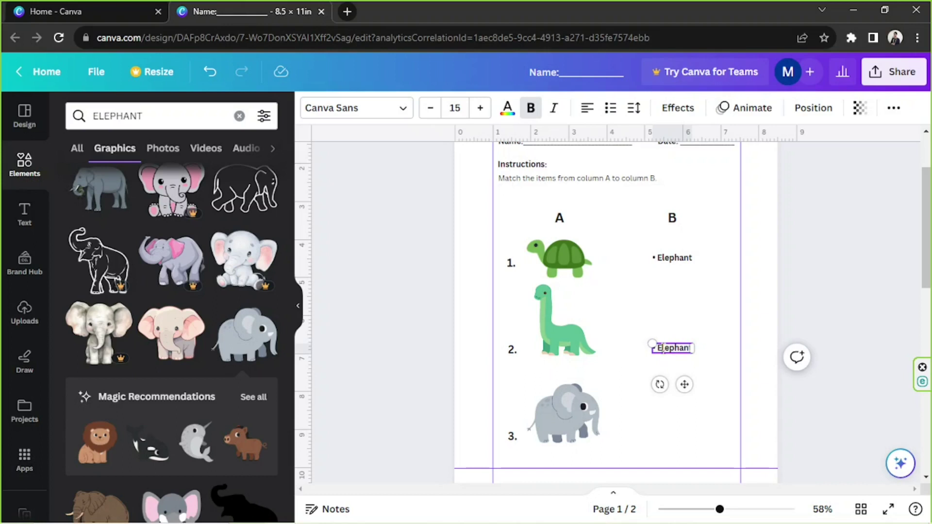
double_click(693, 347)
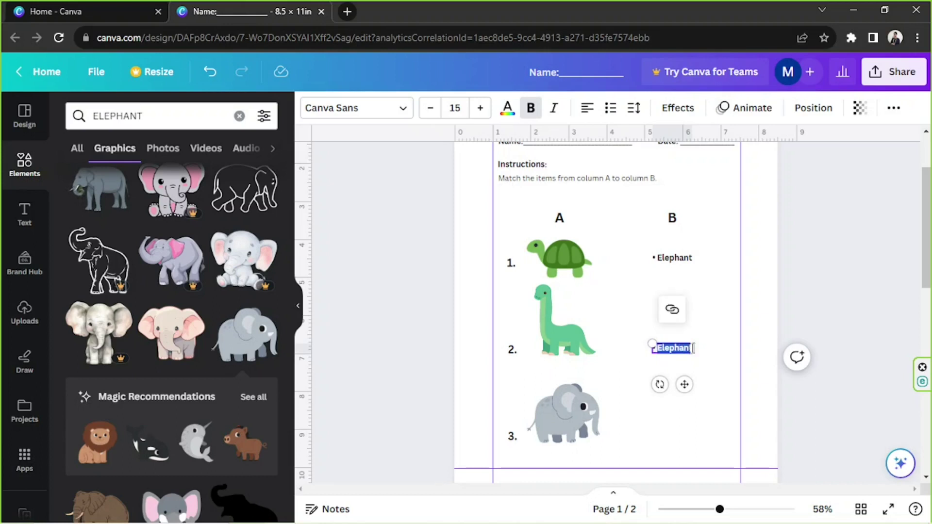
type("Turtl")
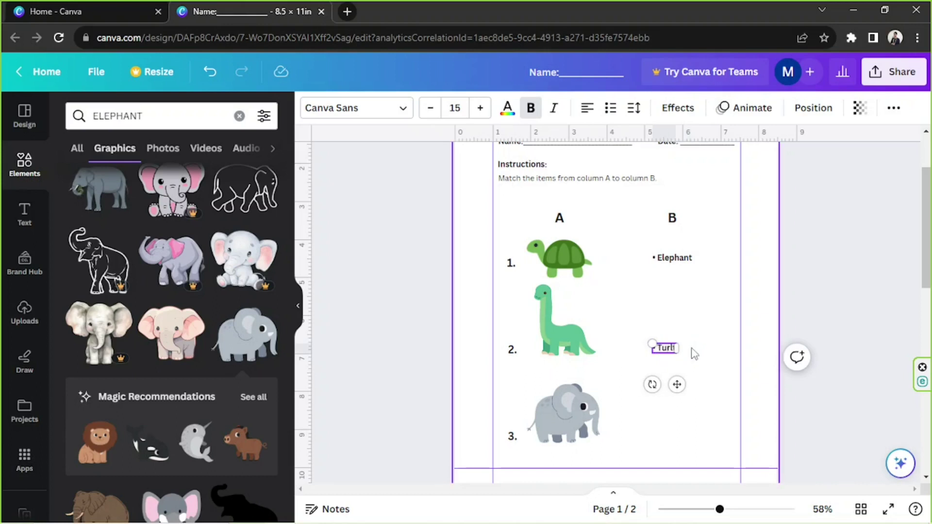
key("BackSpace")
key("BackSpace")
key("BackSpace")
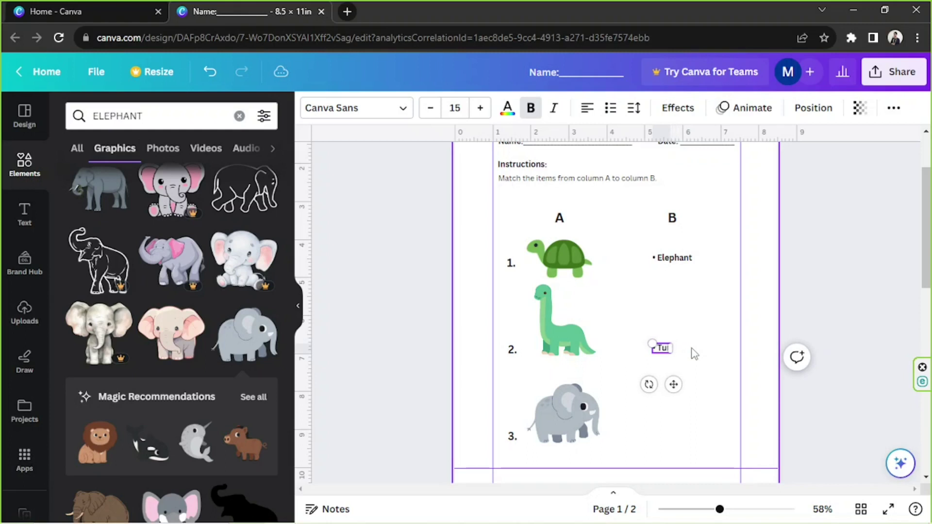
type("rtle")
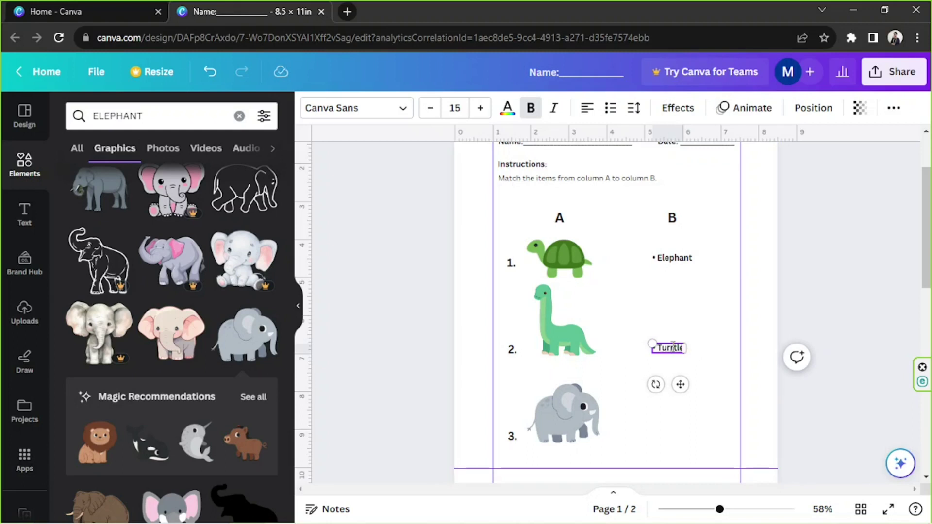
left_click(723, 386)
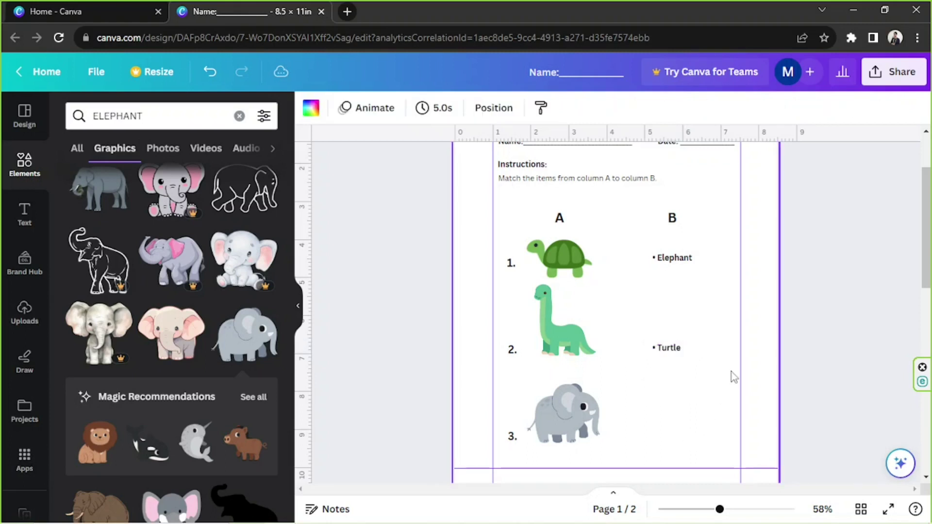
Step: Duplicate the Turtle label beside number 3 and retype it as "Dinosaur"
left_click(674, 351)
left_click(645, 308)
left_click_drag(679, 386, 684, 465)
double_click(676, 435)
left_click(676, 436)
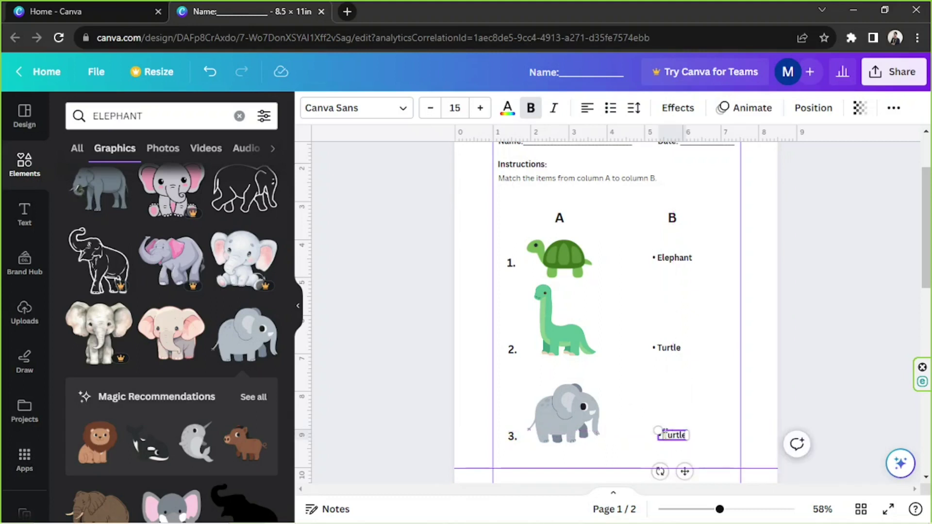
double_click(684, 436)
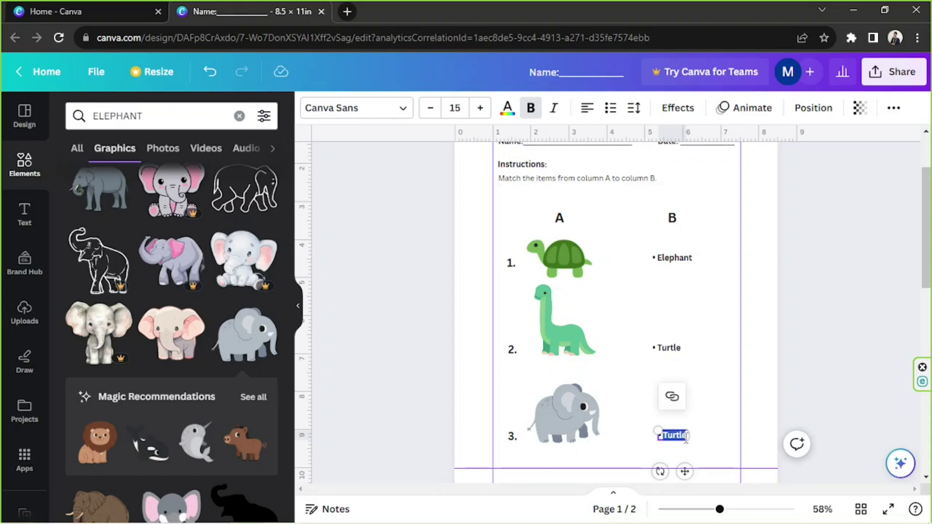
type("Dinosaur")
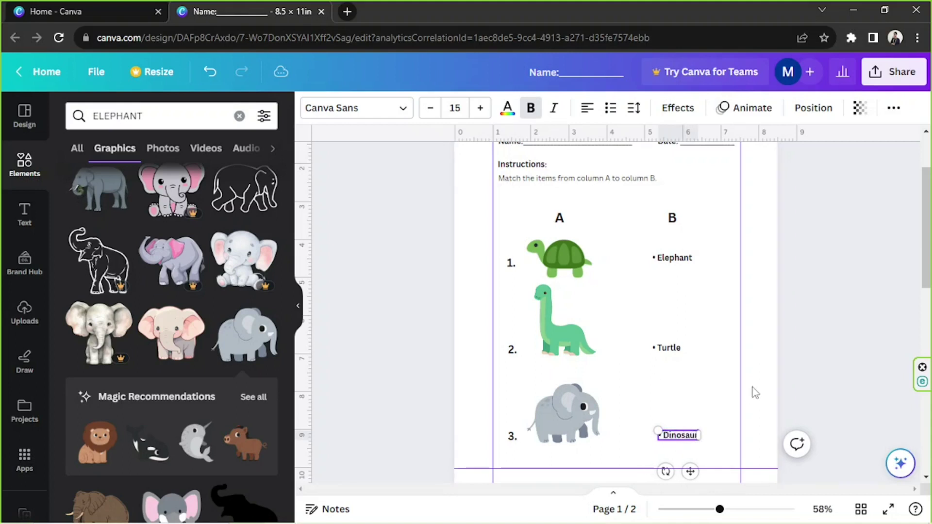
left_click(788, 356)
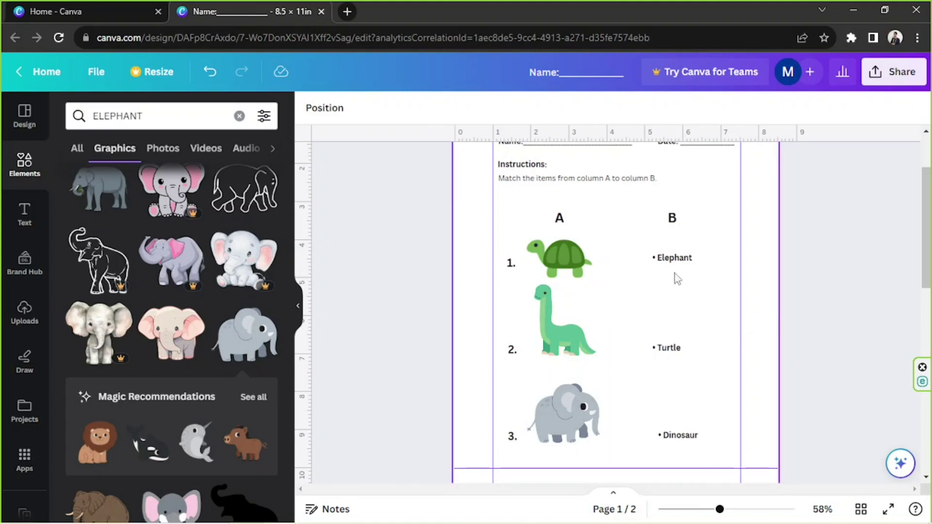
Step: Select the three column B labels and apply Space evenly > Tidy up
left_click_drag(647, 251, 703, 452)
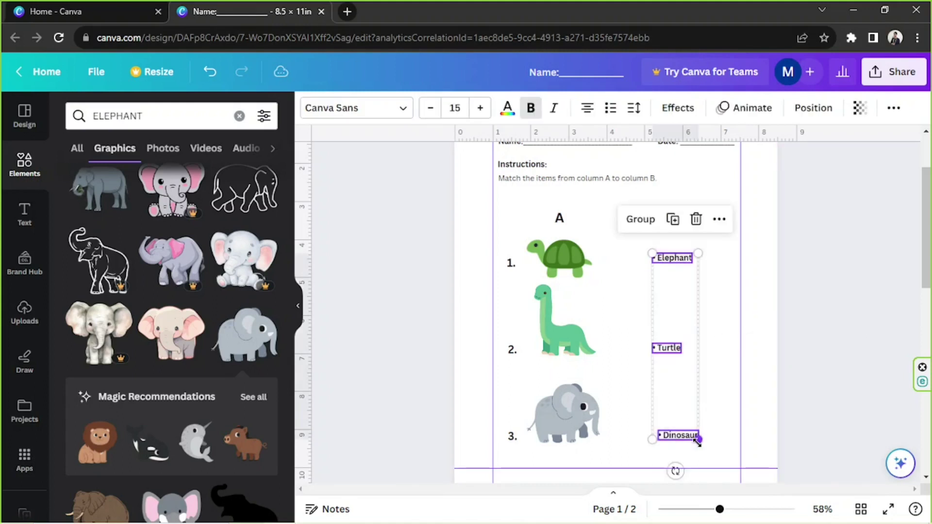
left_click(719, 219)
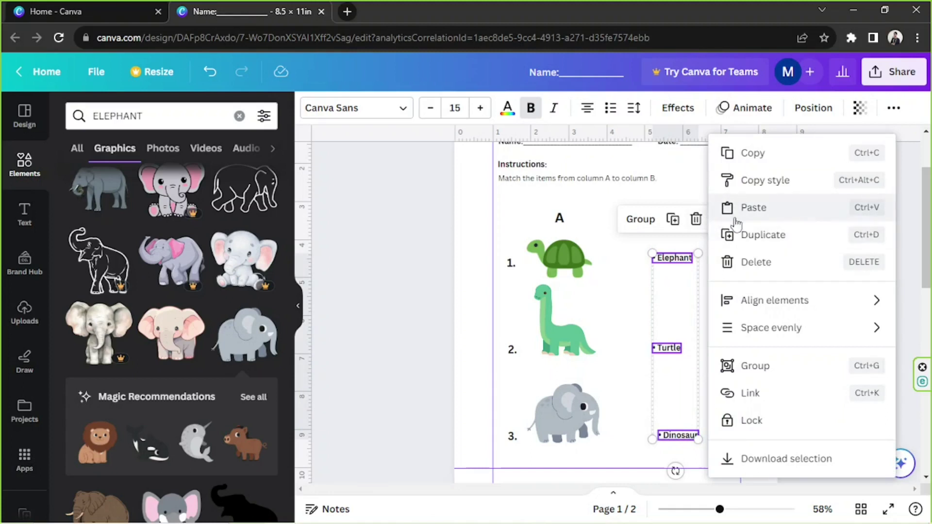
mouse_move(746, 334)
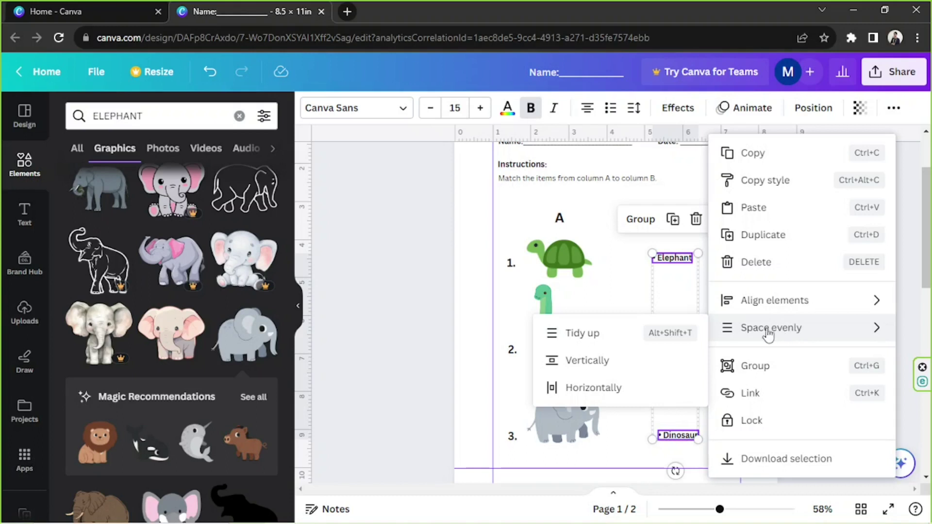
left_click(622, 339)
left_click(815, 315)
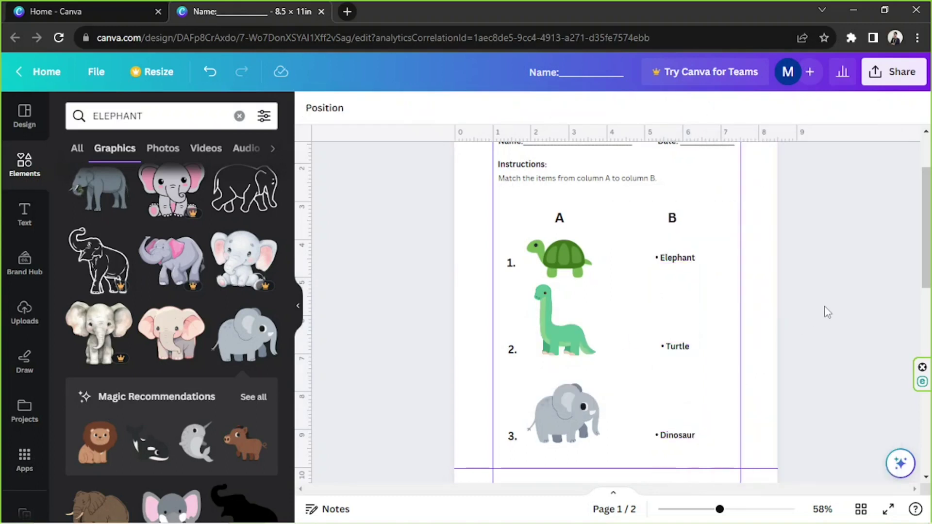
scroll(826, 299, "up", 2)
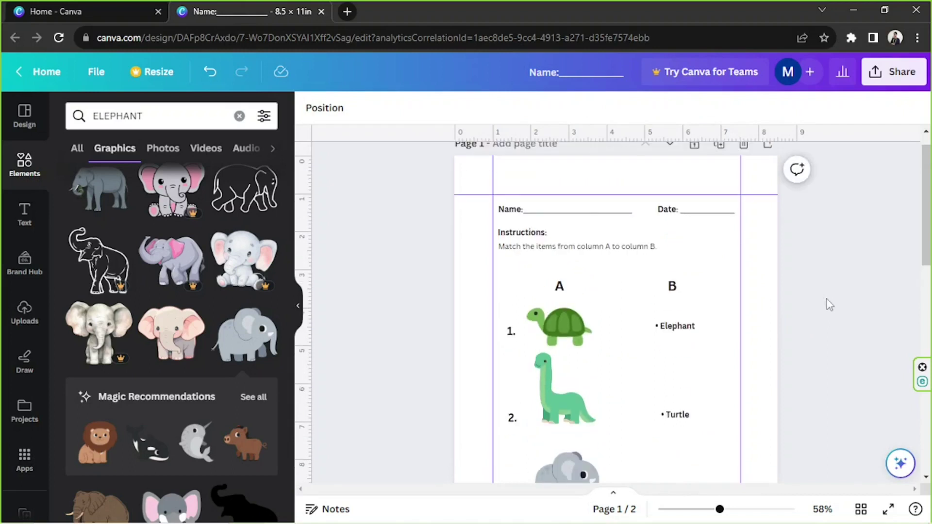
scroll(826, 297, "down", 4)
scroll(826, 301, "up", 3)
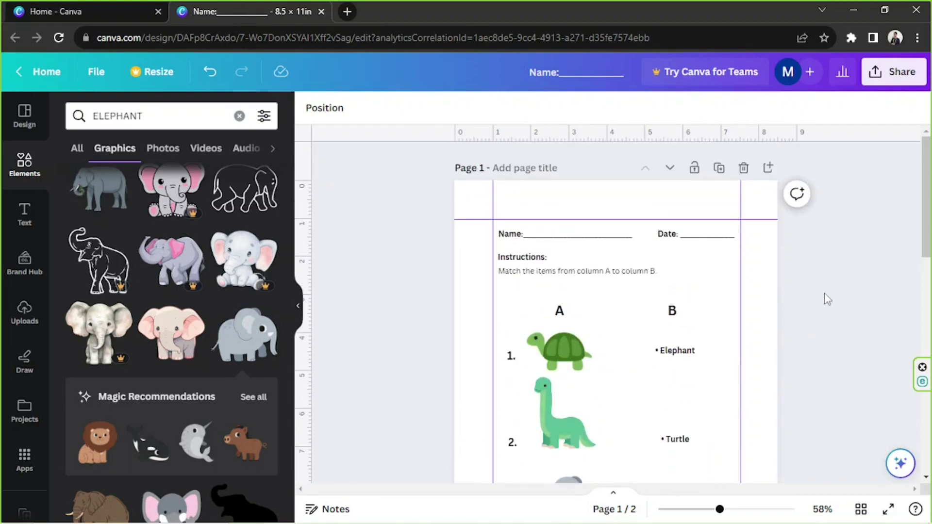
scroll(822, 290, "down", 5)
scroll(820, 289, "up", 5)
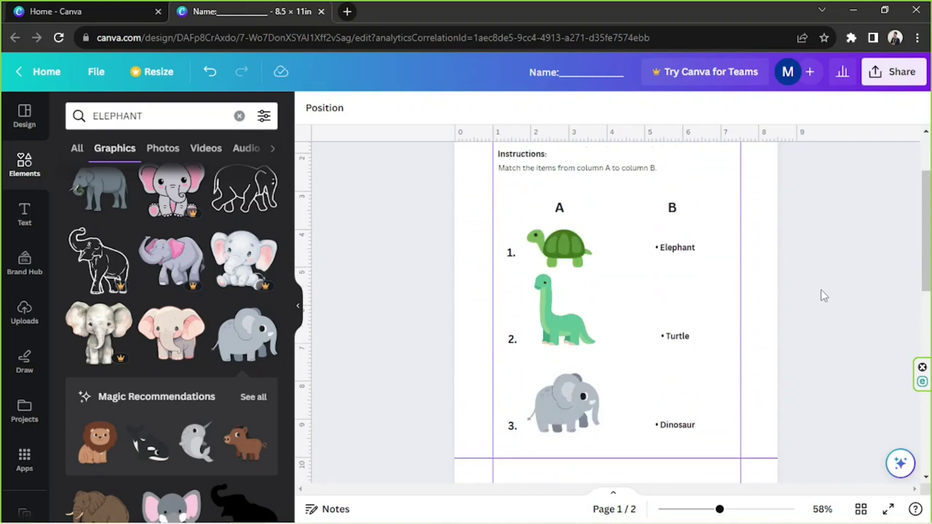
scroll(820, 291, "down", 1)
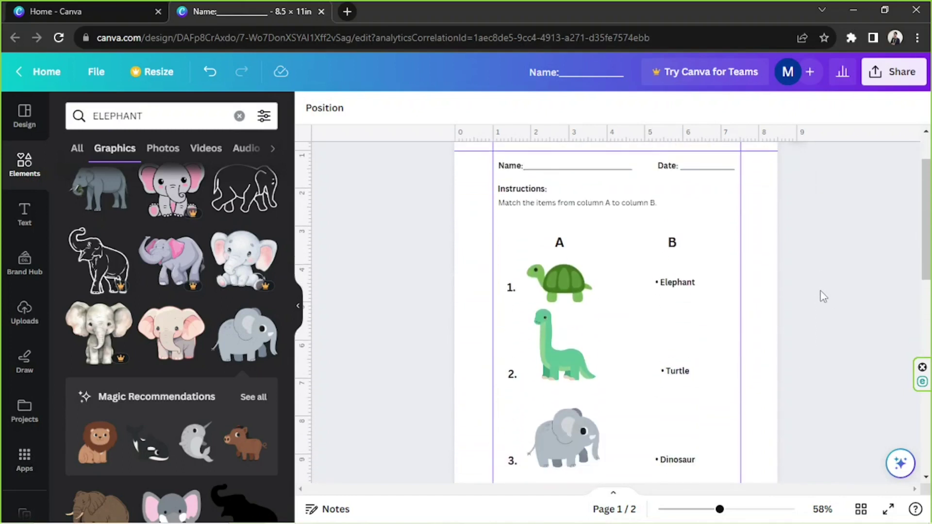
scroll(823, 297, "up", 1)
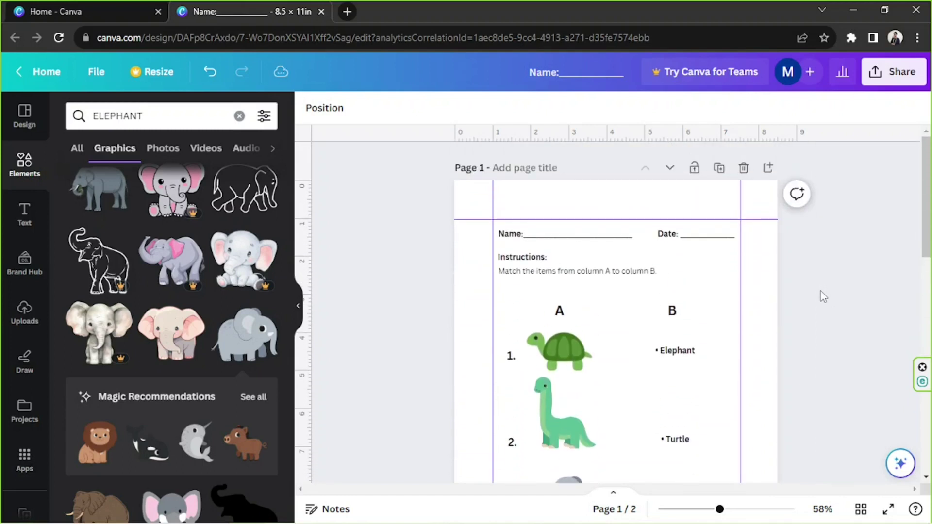